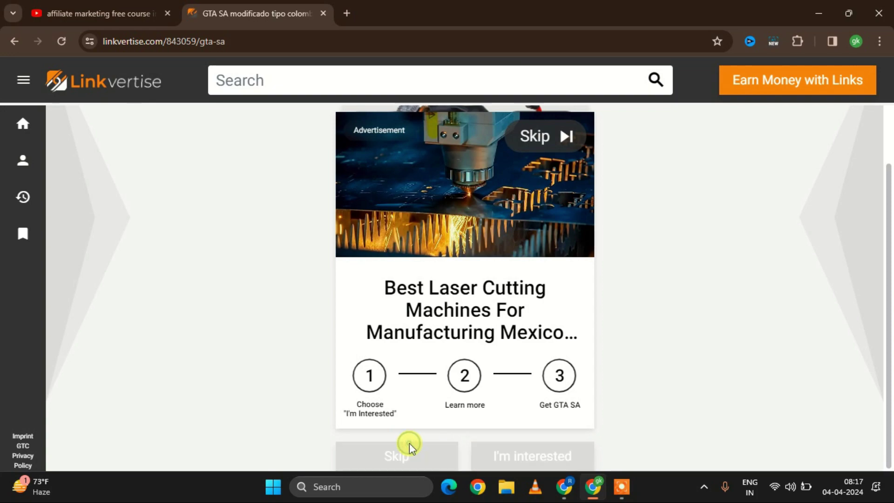
Step: Skip the first advertisements, accept the "Joining AI & Chat GPT Course" ad as interesting, and close the advertiser page it opens
click(408, 454)
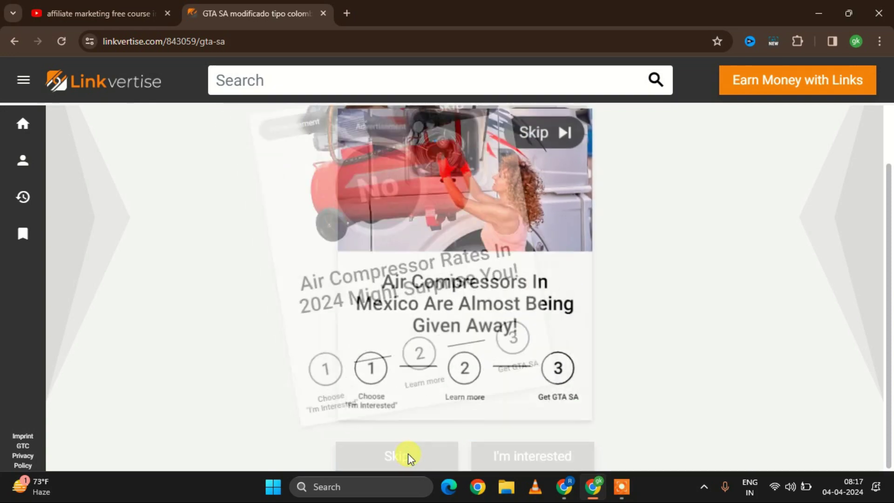
click(408, 454)
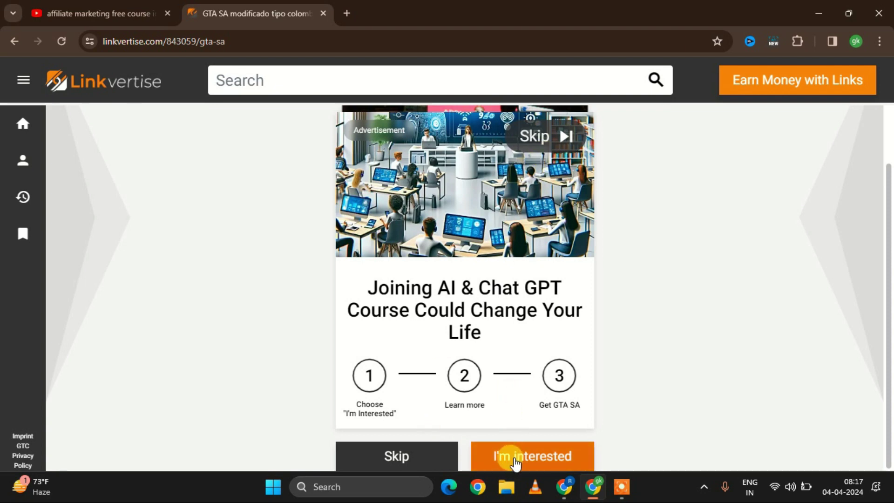
click(516, 456)
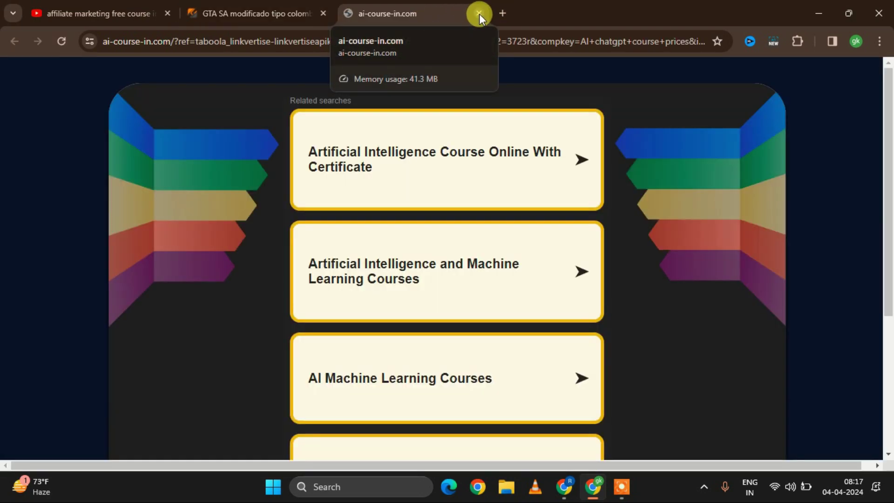
click(479, 13)
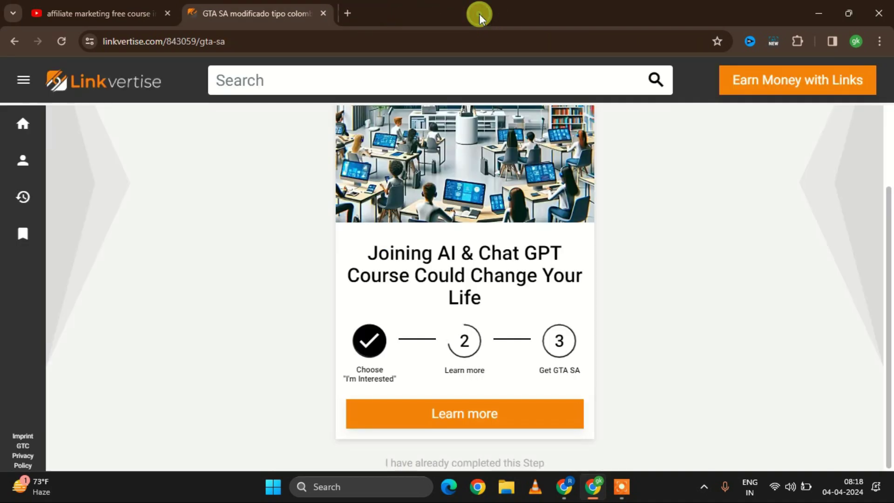
Step: Return to YouTube, dismiss the open Share dialog and search for "weight loss exercises at home"
click(67, 9)
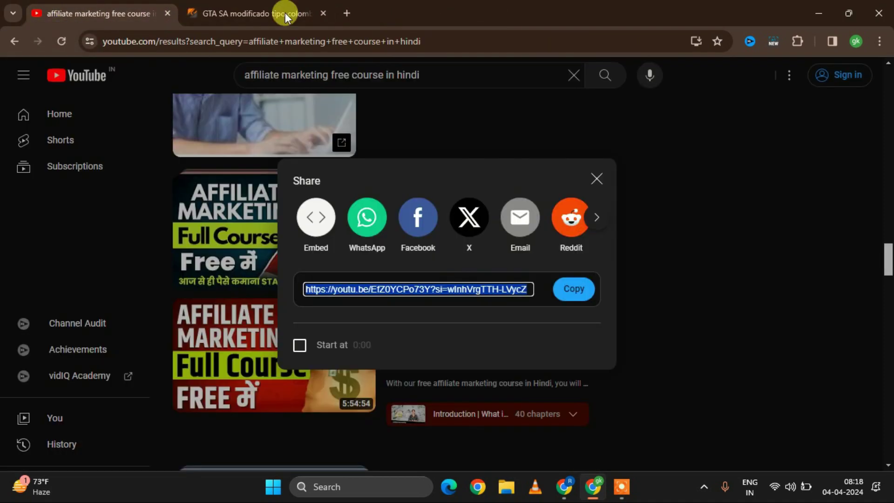
click(592, 174)
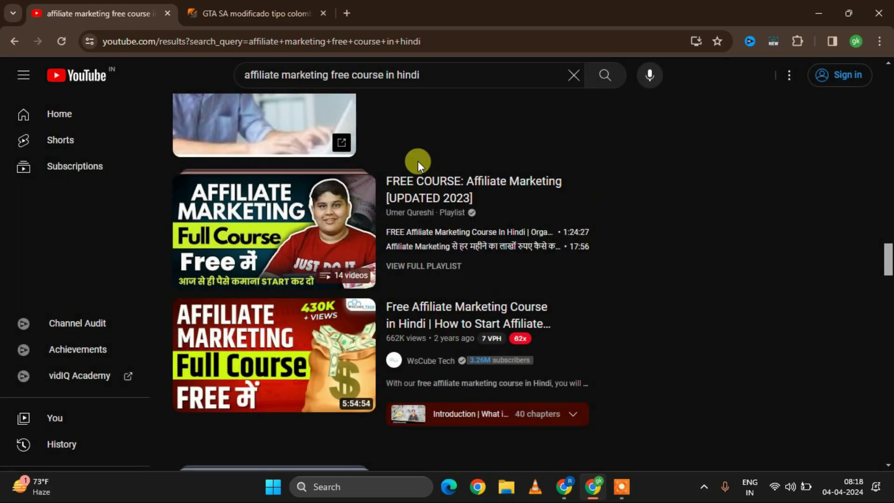
scroll(418, 161, down, 10)
scroll(417, 161, up, 10)
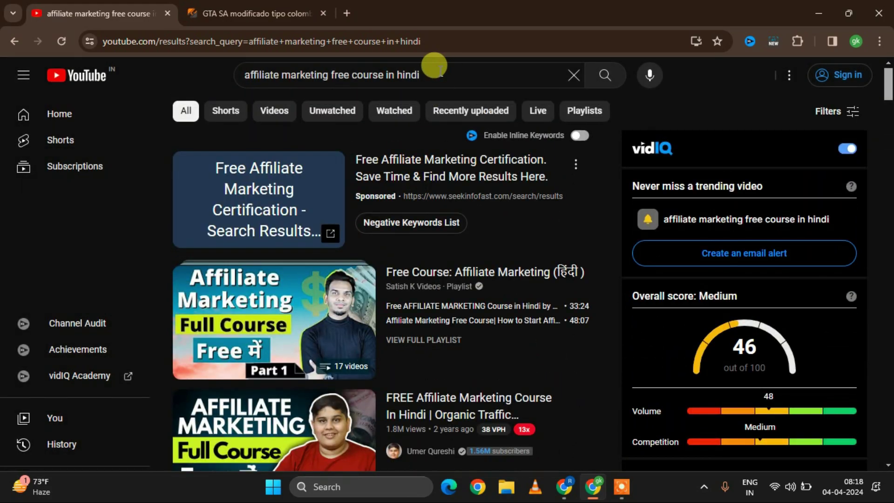
click(438, 71)
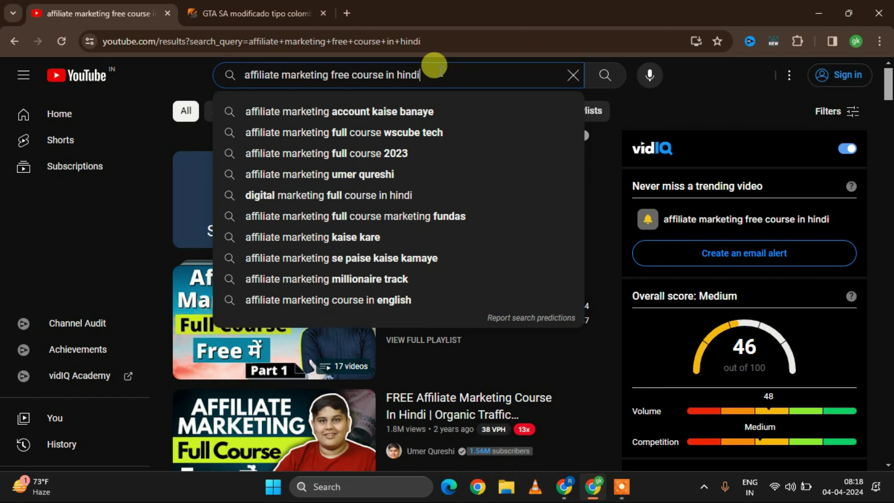
key(ctrl+a)
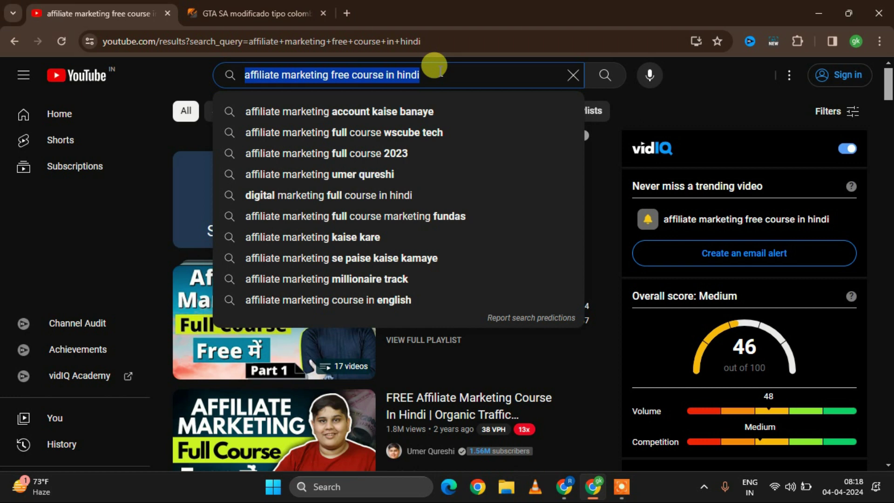
text(wew)
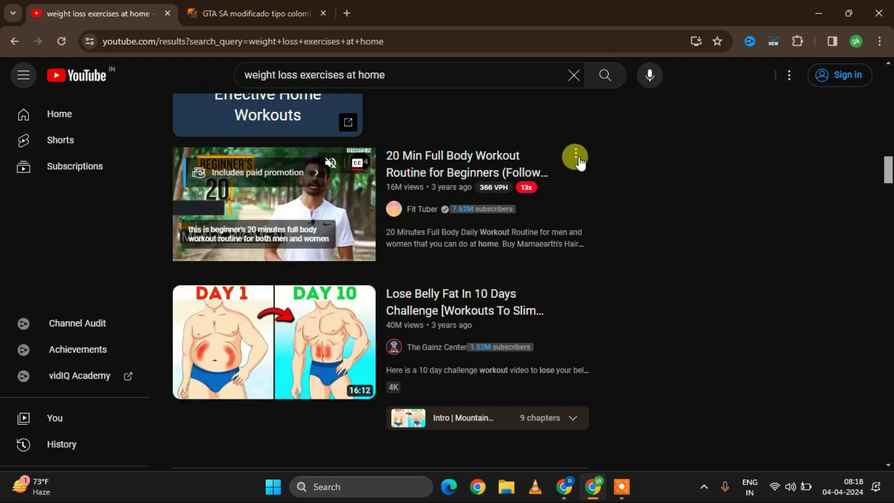
Step: Copy the share link of the "20 Min Full Body Workout Routine for Beginners" video and close the Share dialog
click(576, 157)
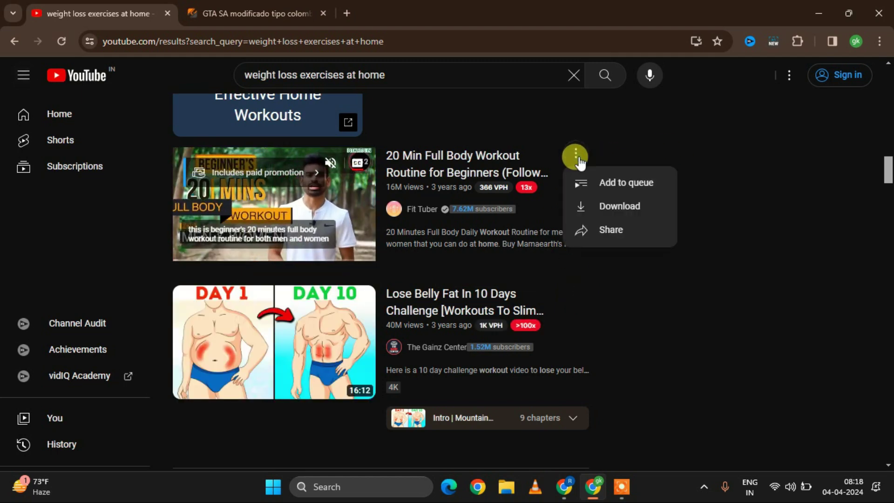
click(623, 236)
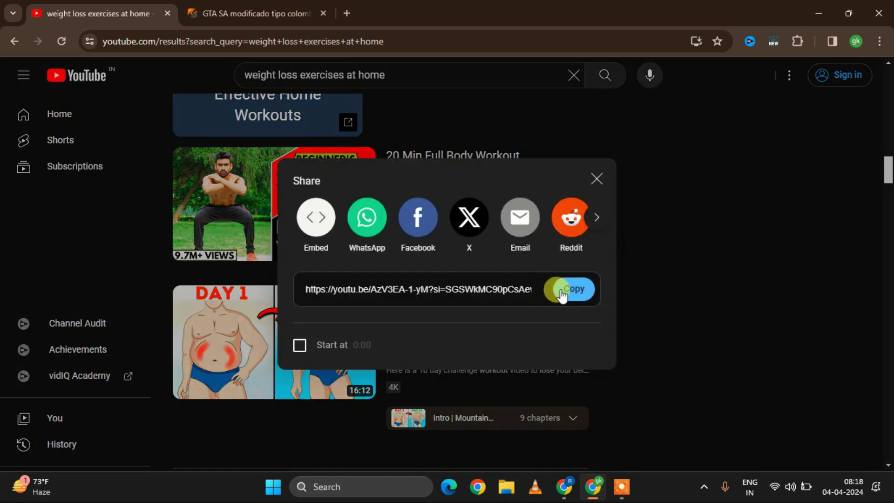
click(562, 293)
click(596, 176)
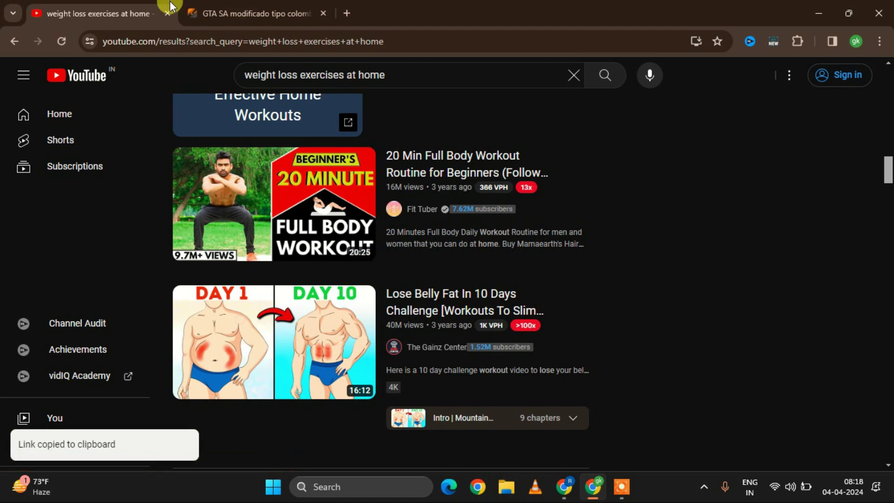
Step: Go back from the GTA SA link to the Linkvertise home page and switch to the publisher dashboard in the other Chrome window
click(238, 6)
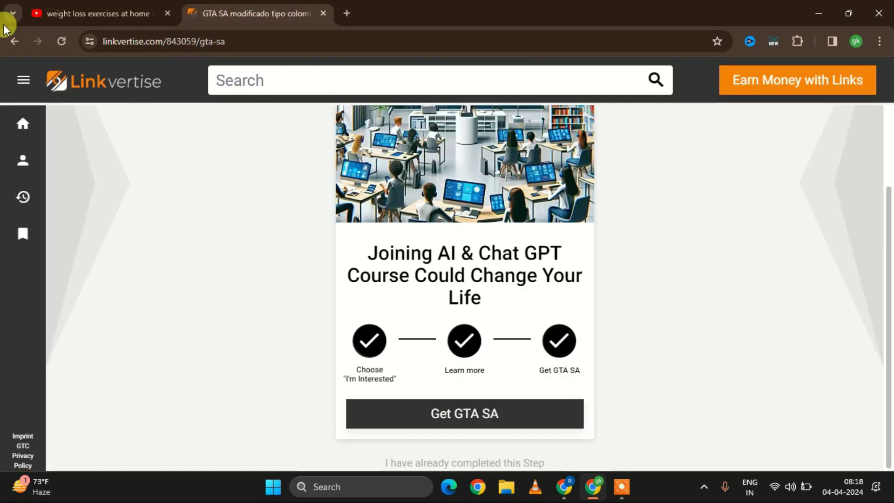
click(13, 42)
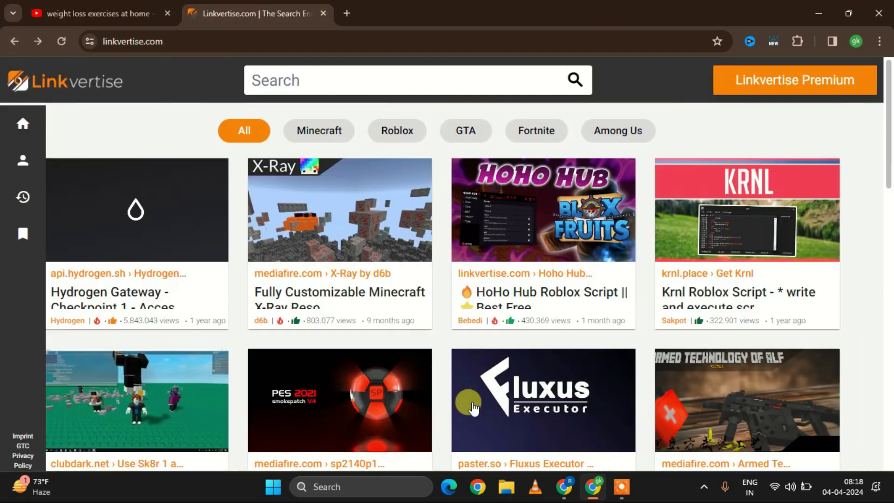
click(562, 497)
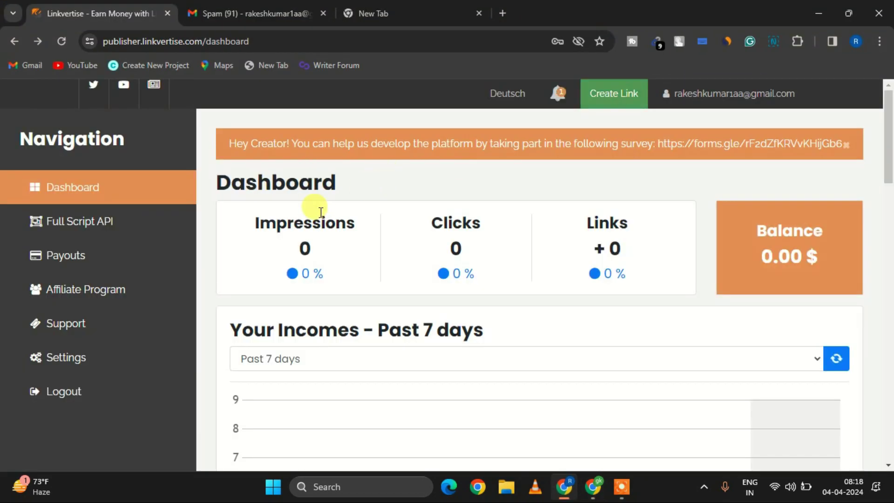
Step: Switch the publisher dashboard's language to Deutsch, dismiss the translation offer and return the language to English
click(499, 91)
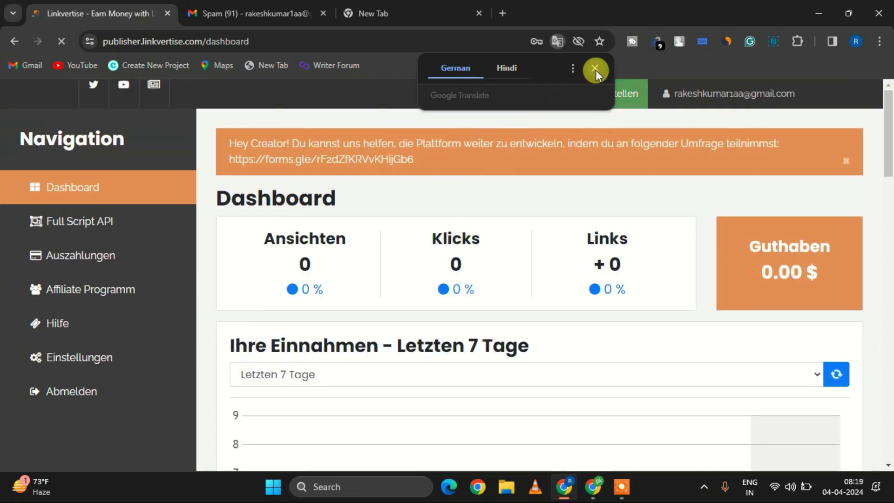
click(596, 70)
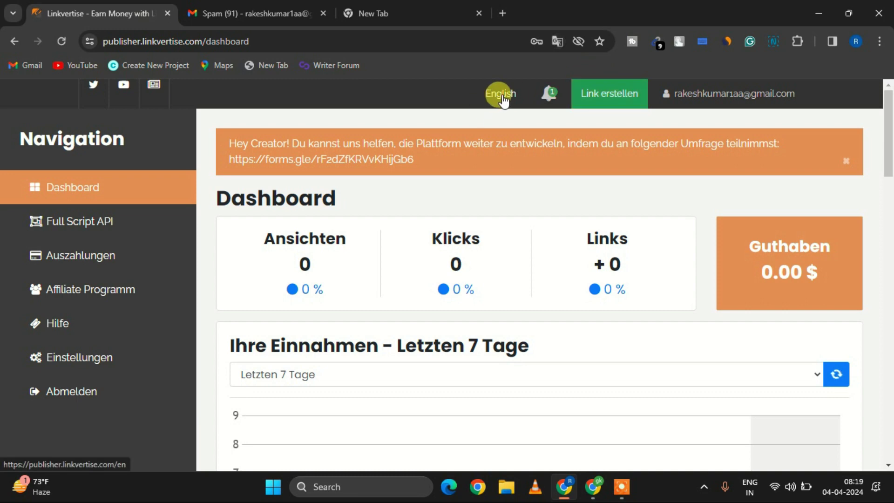
click(502, 95)
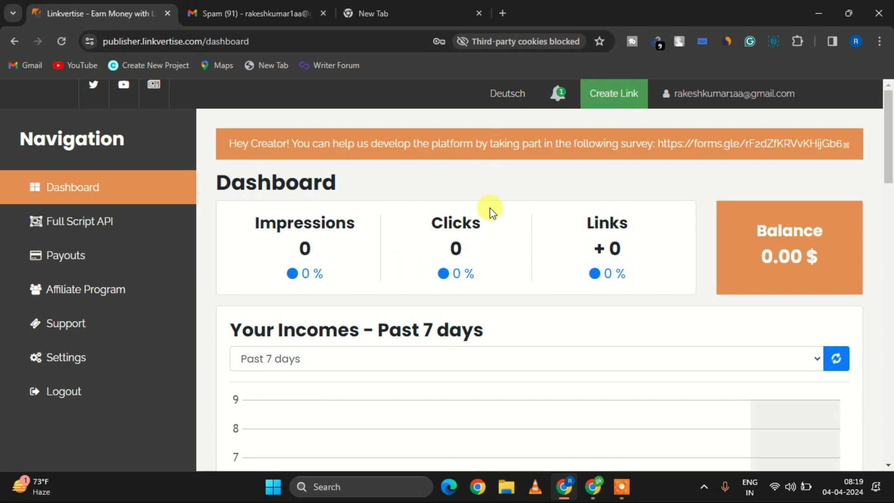
Step: Look over the dashboard's income and links sections, and activate the Full Script API
scroll(490, 208, down, 12)
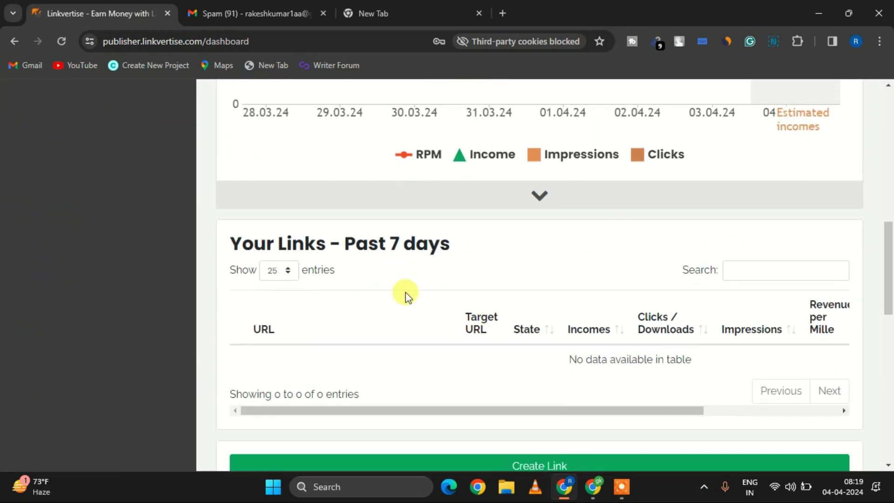
scroll(461, 274, up, 12)
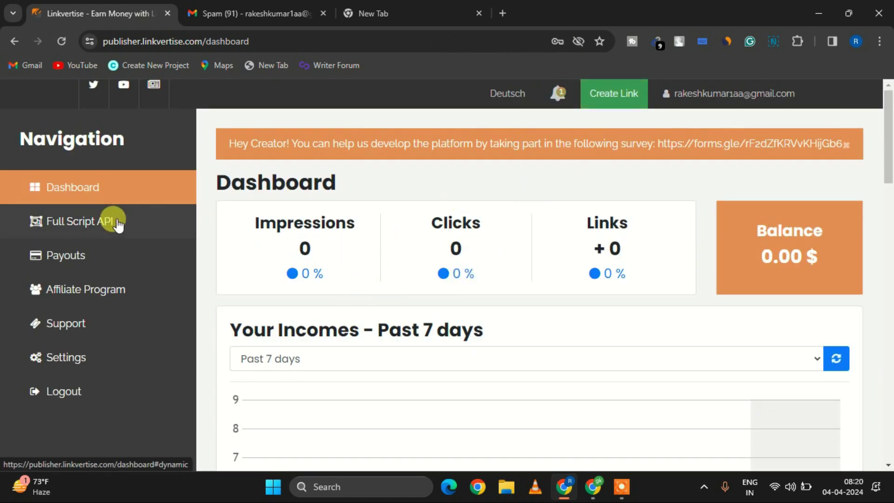
click(84, 223)
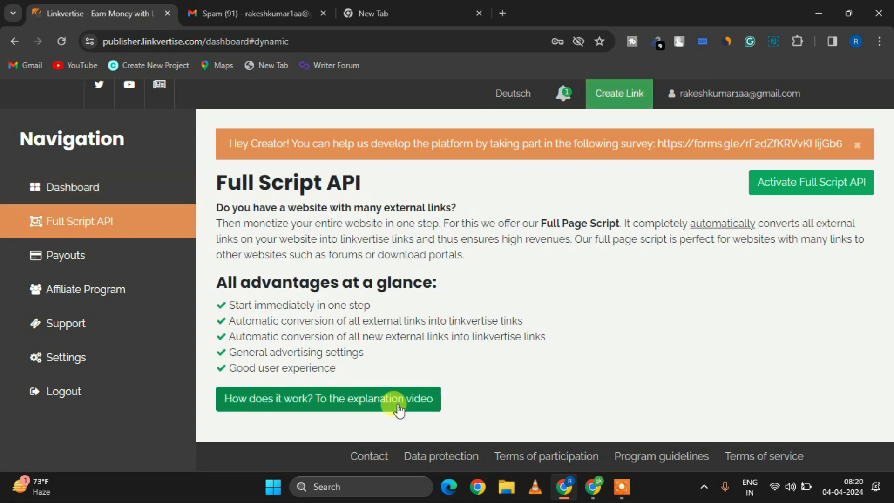
click(804, 190)
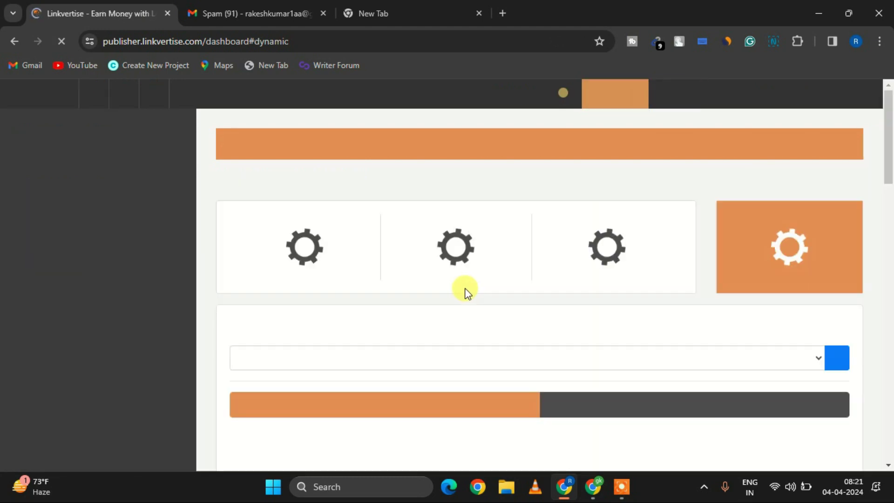
Step: Examine the Full Script API's HTML tag script, the WordPress plugin instructions and the available ad settings
scroll(435, 308, down, 5)
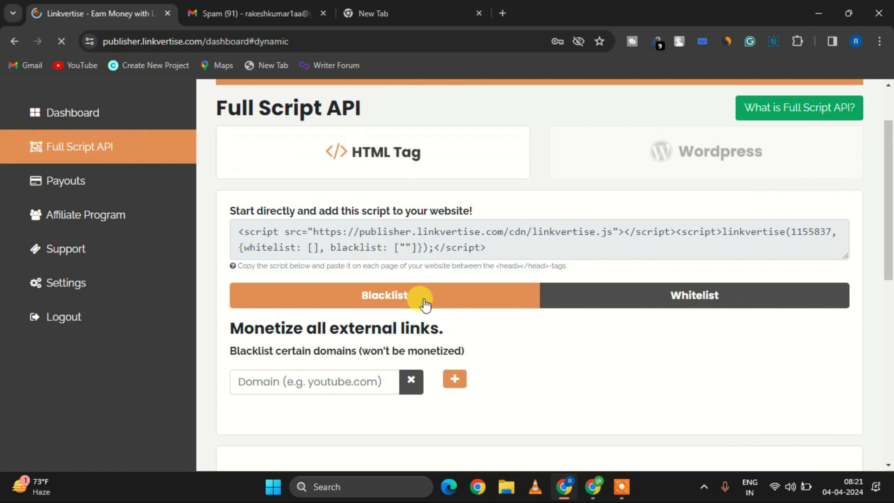
drag(484, 249, 230, 231)
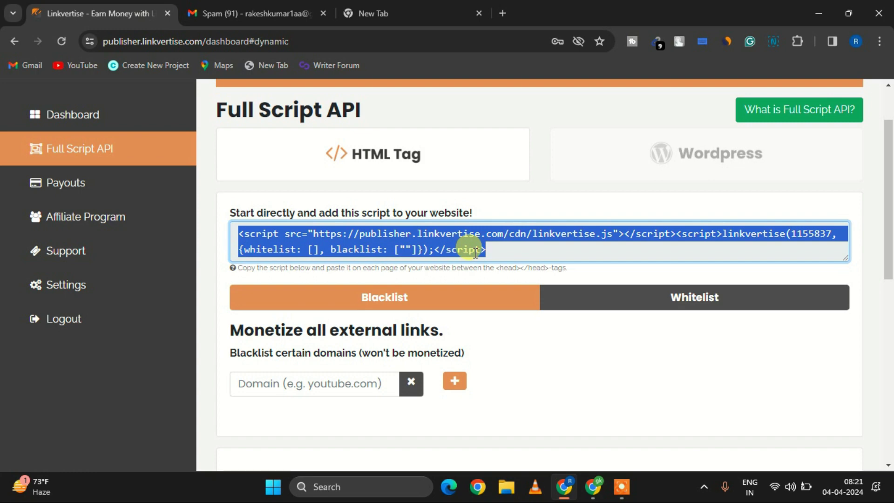
scroll(475, 252, up, 1)
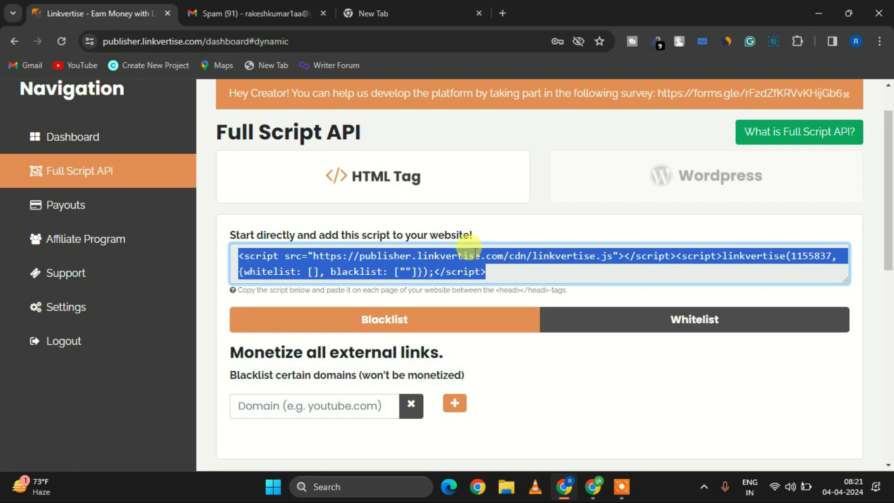
click(657, 175)
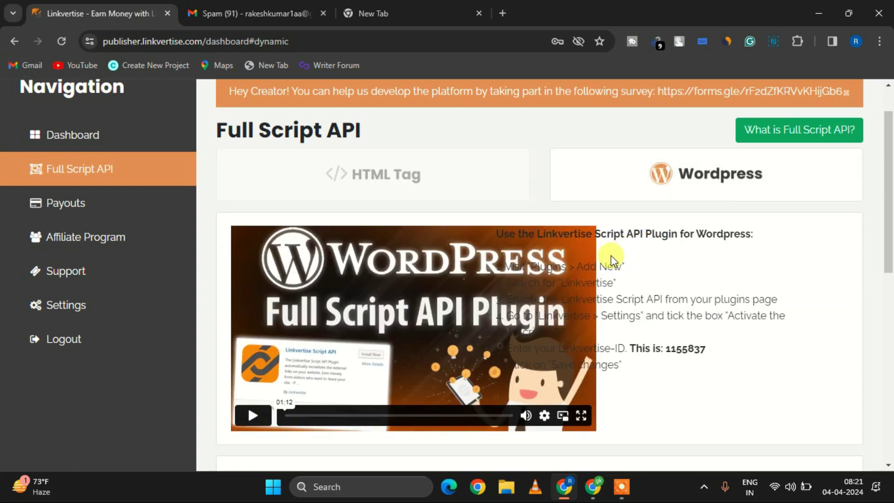
scroll(610, 255, down, 10)
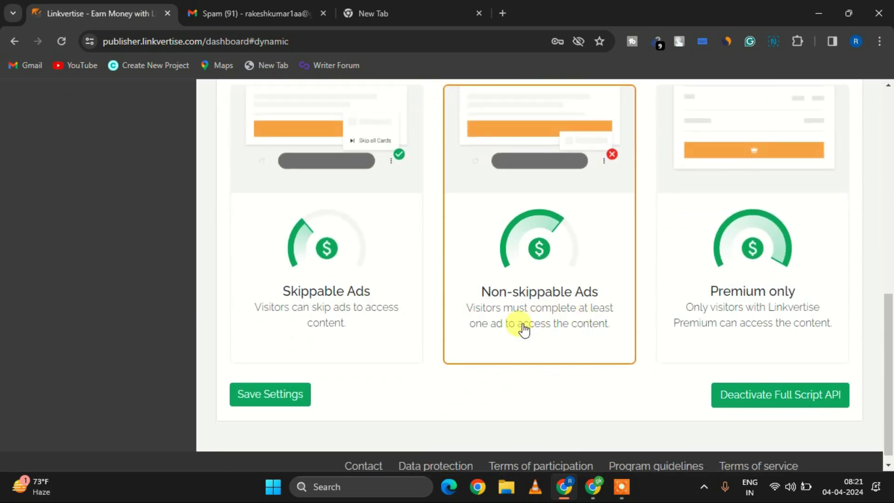
scroll(540, 302, up, 10)
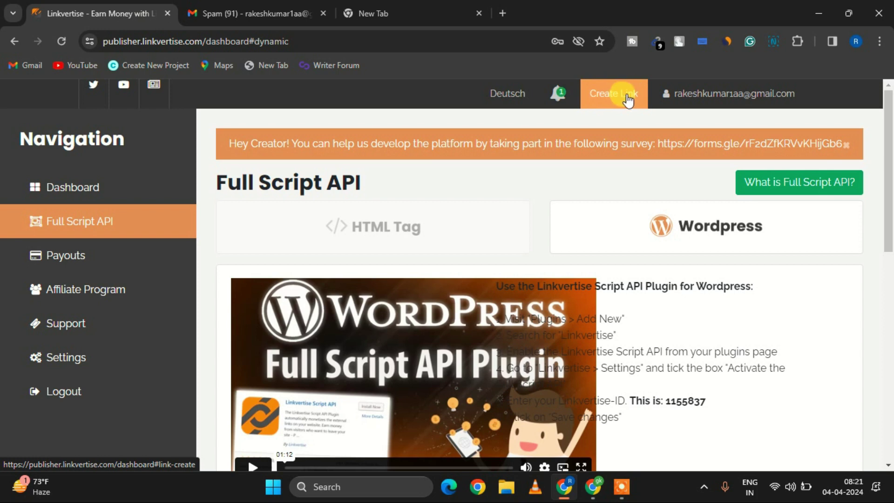
Step: Return to the dashboard overview and open the Create Link form
click(53, 196)
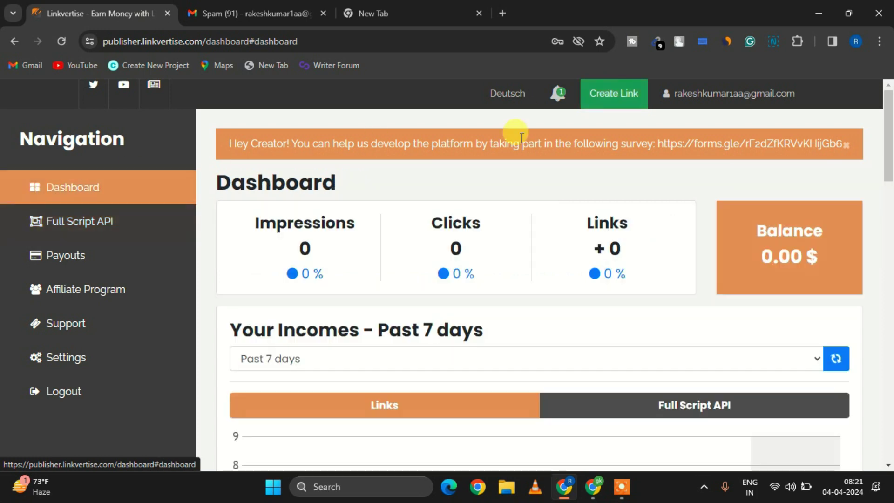
click(613, 103)
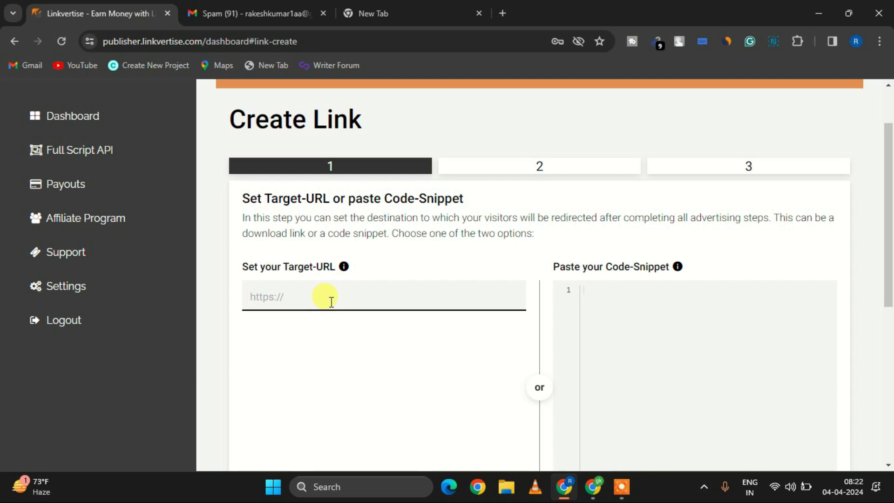
Step: Switch to the YouTube results and copy the share link of the "Burn Arm + Leg + Belly Fat - 30mins Aerobics Workout" video
click(589, 493)
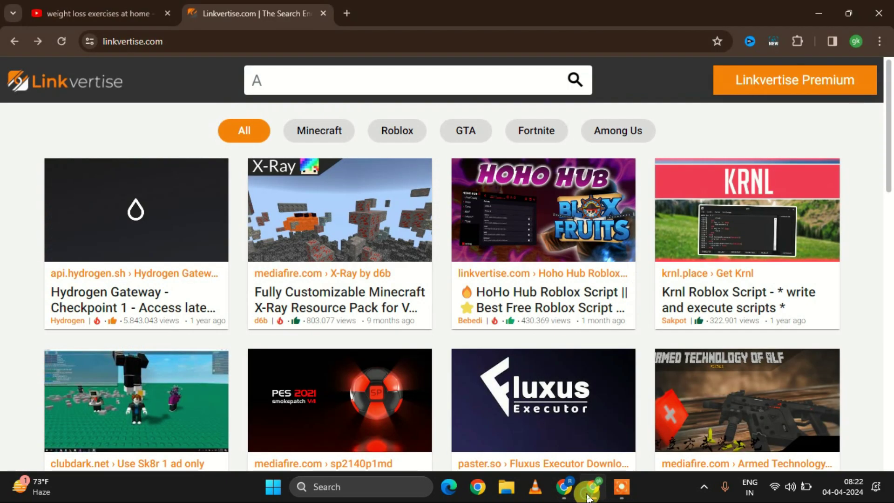
click(54, 6)
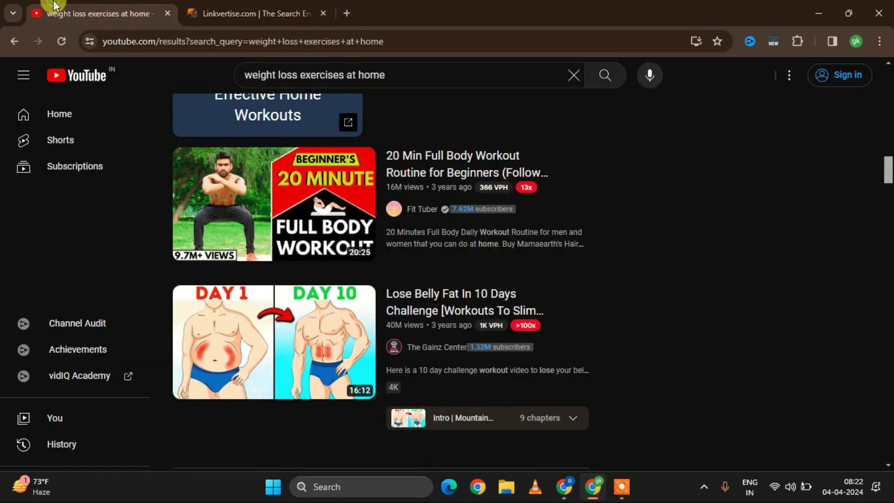
scroll(407, 272, down, 5)
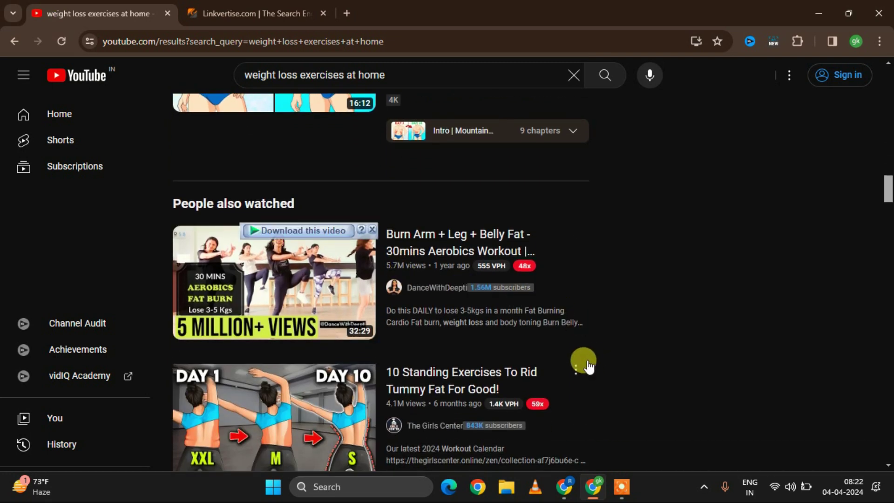
scroll(588, 367, down, 1)
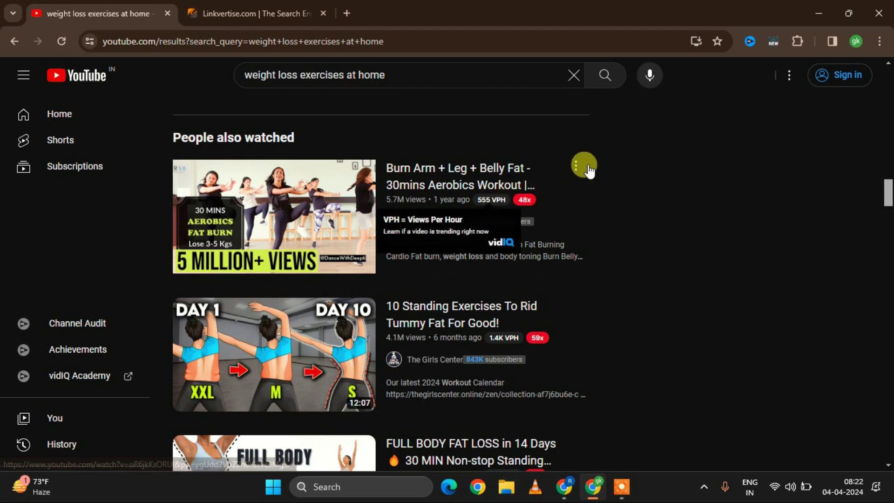
click(588, 170)
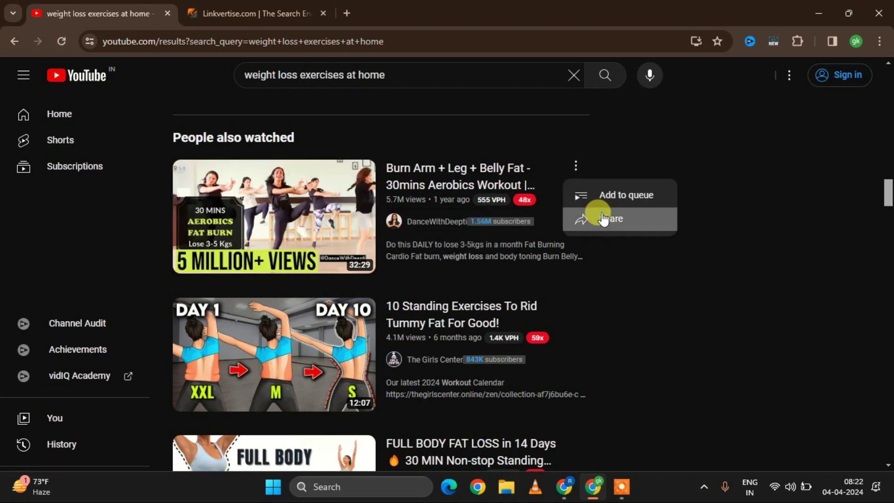
click(603, 219)
click(574, 288)
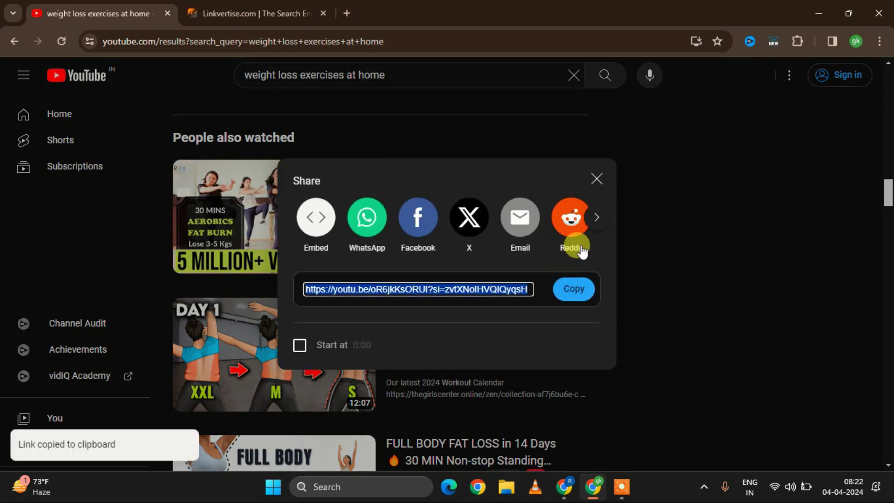
click(594, 181)
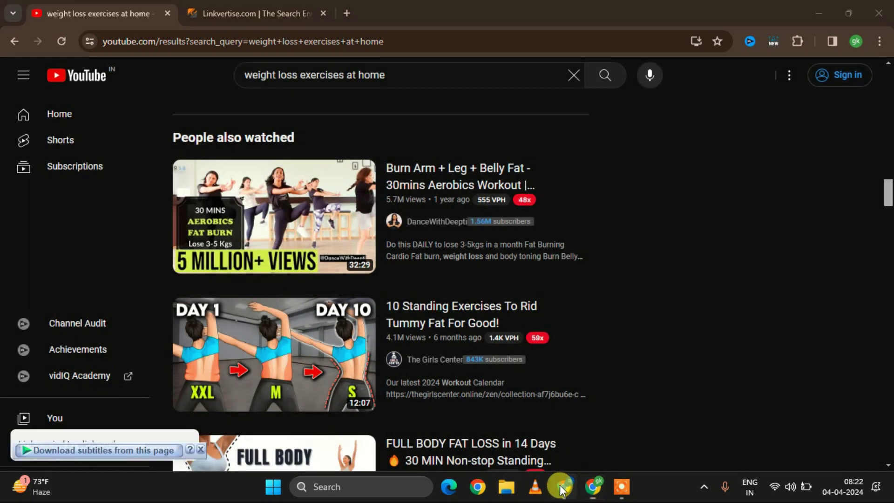
Step: Return to Linkvertise, paste the copied YouTube link as the Target-URL and continue to the second stage of link creation
click(562, 488)
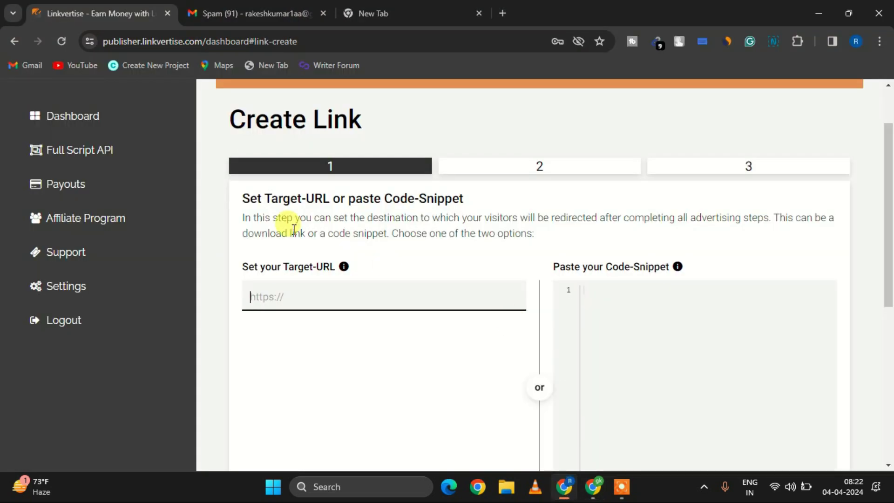
click(296, 301)
key(ctrl+v)
scroll(599, 329, down, 5)
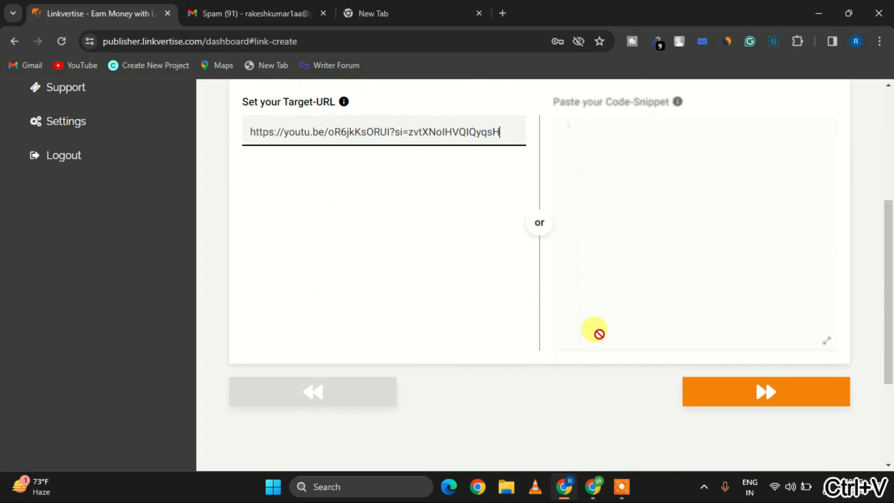
click(738, 344)
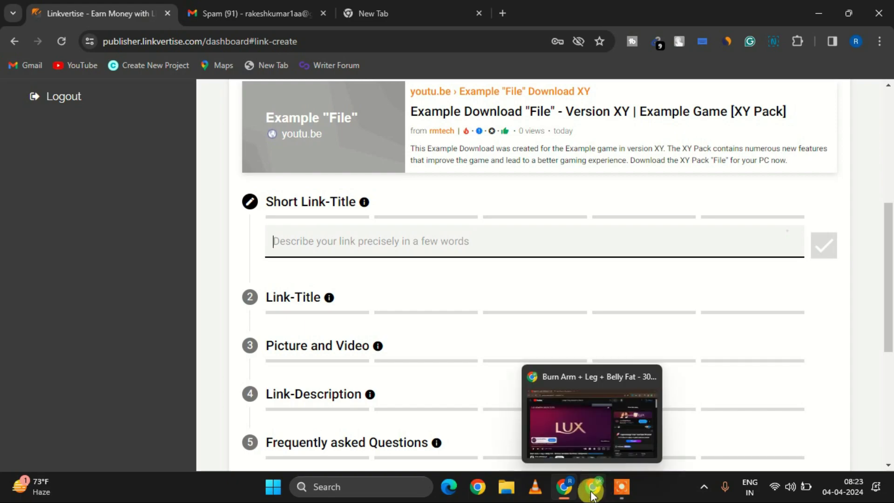
Step: Copy "Burn Arm + Leg + Belly Fat" from the YouTube video's title and paste it as the Short Link-Title in Linkvertise
click(591, 419)
scroll(287, 333, down, 3)
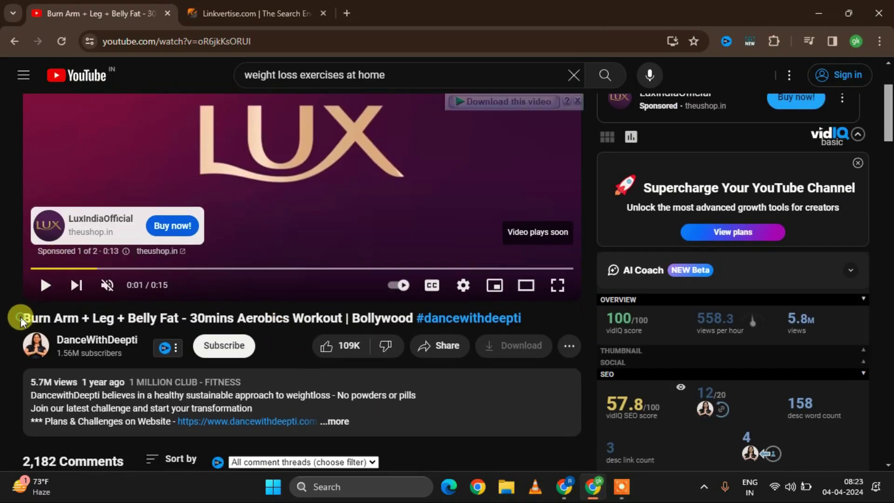
mouse_move(20, 320)
mouse_down()
mouse_move(181, 316)
mouse_move(174, 311)
mouse_up()
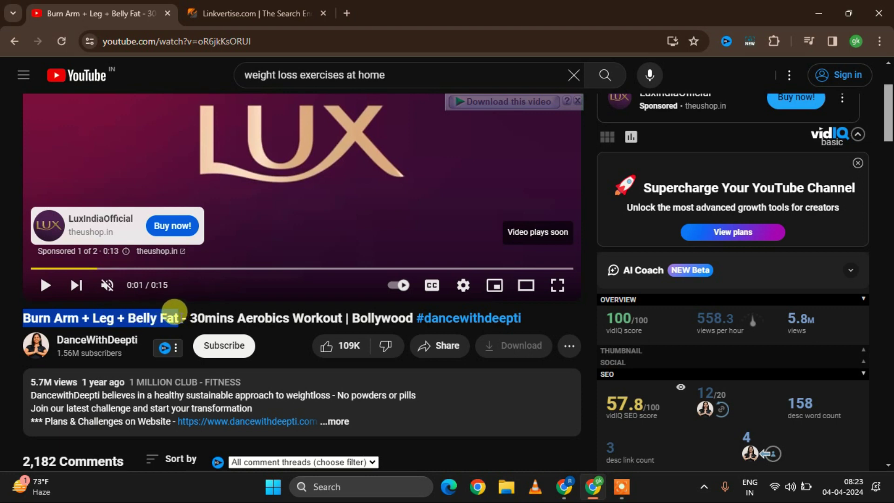
key(ctrl+c)
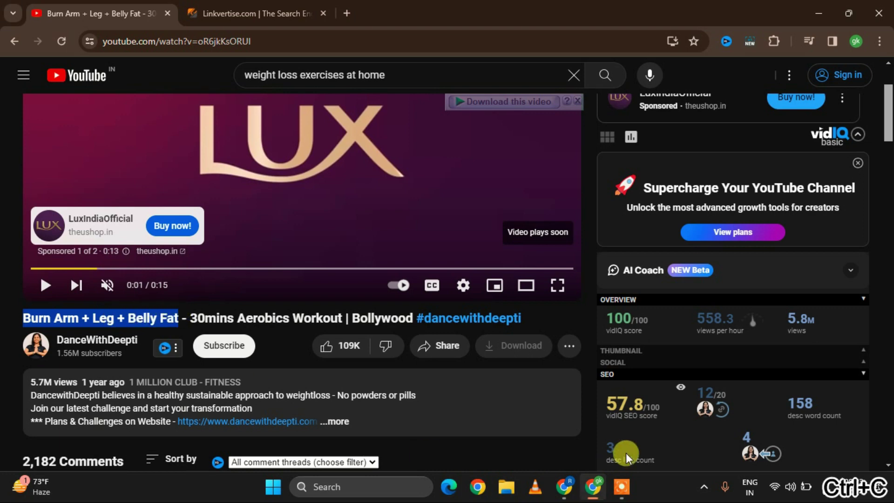
click(563, 489)
click(293, 253)
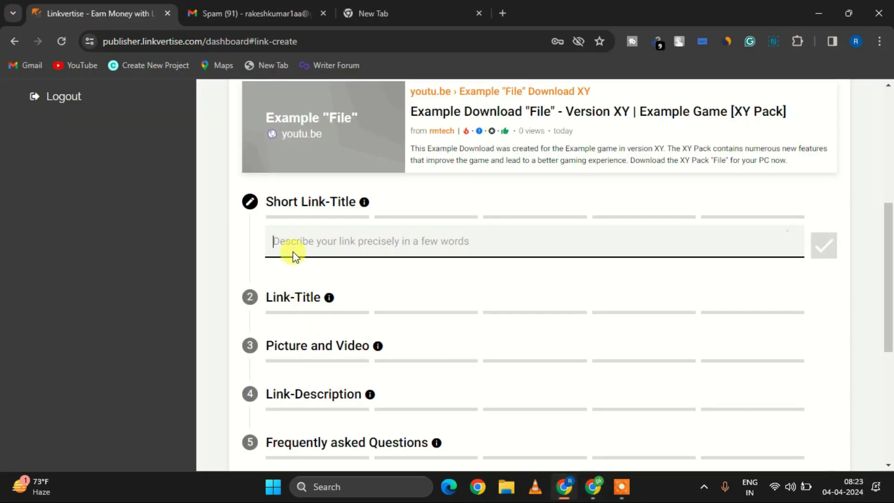
key(ctrl+v)
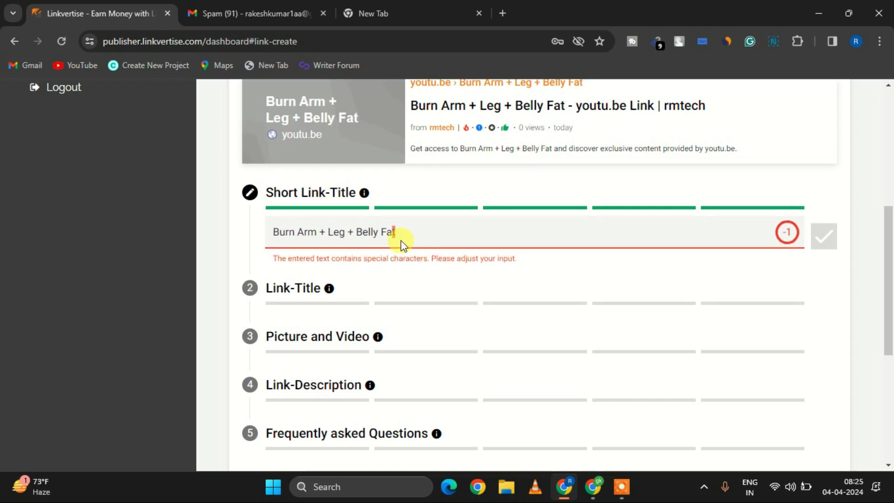
Step: Remove both plus signs from the Short Link-Title so it reads "Burn Arm Leg Belly Fat"
click(355, 232)
key(BackSpace)
key(BackSpace)
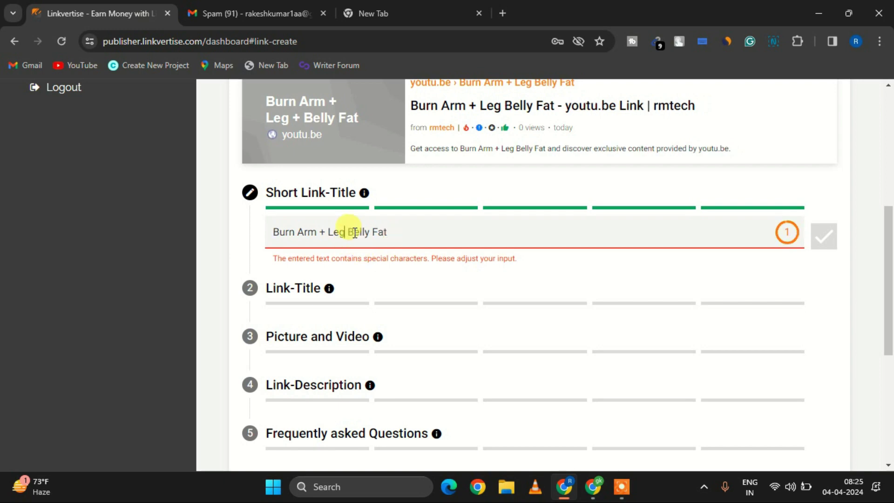
click(326, 231)
key(BackSpace)
key(BackSpace)
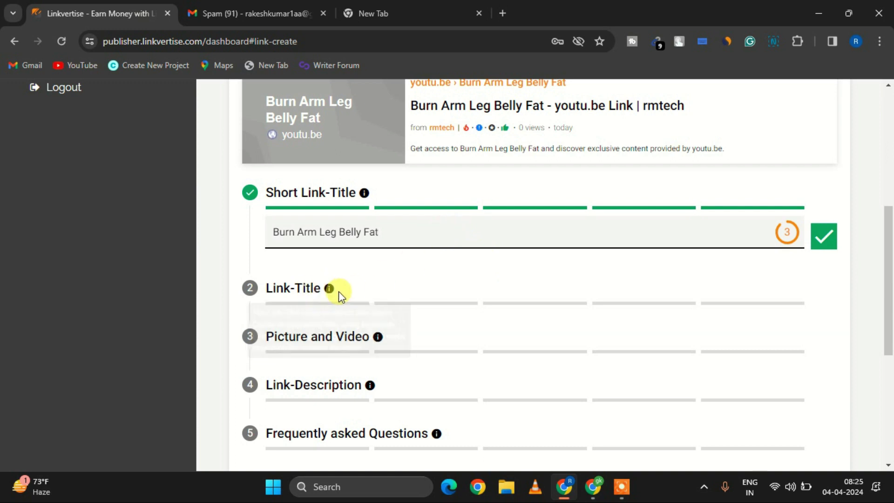
Step: Set the Link-Title to "Burn Arm + Leg + Belly Fat - 30mins Aerobics Workout", copied from the YouTube video's title
click(284, 283)
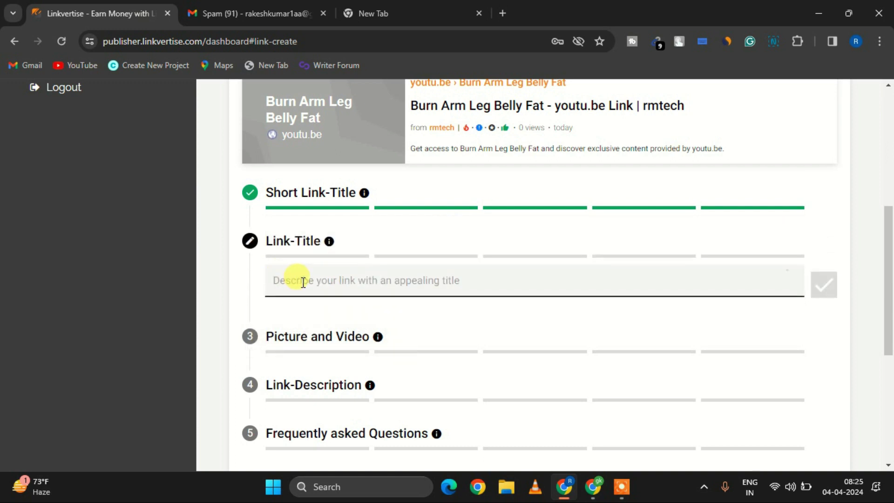
click(296, 281)
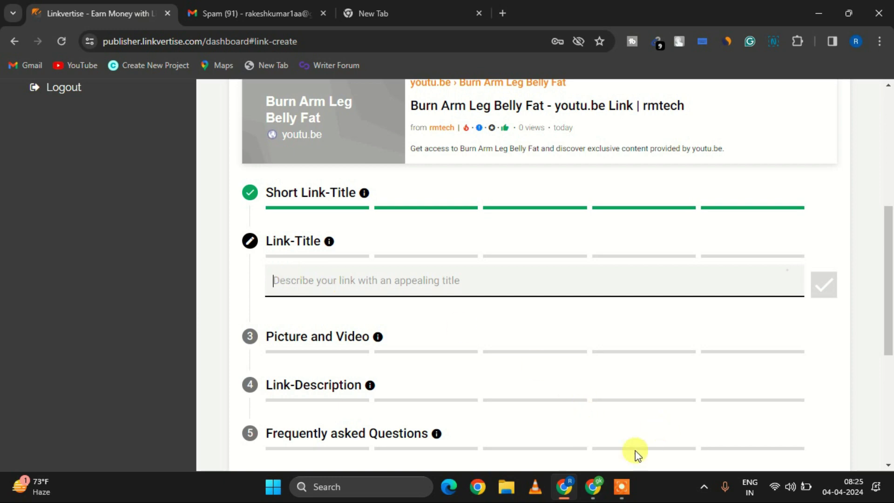
mouse_move(566, 496)
click(565, 493)
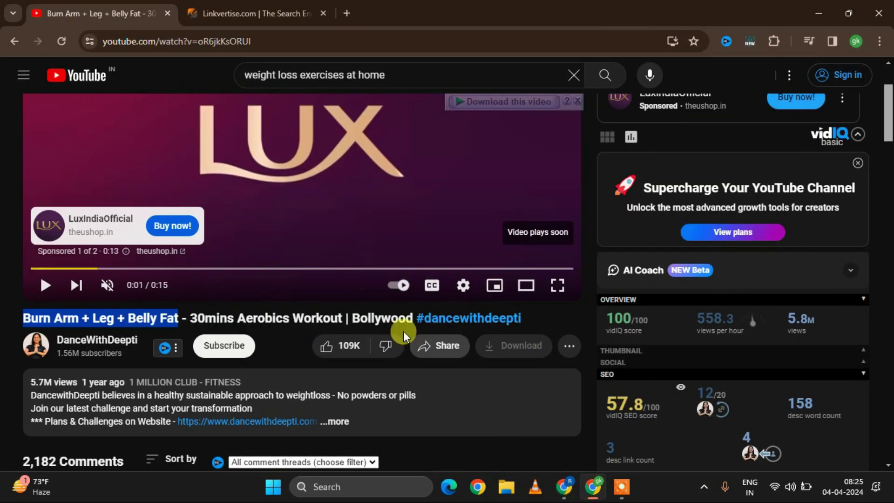
click(184, 325)
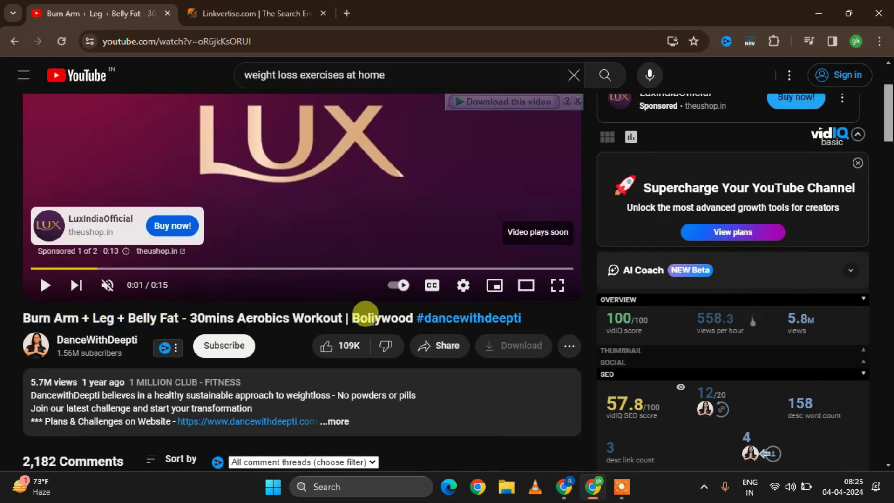
drag(341, 313, 22, 315)
key(ctrl+c)
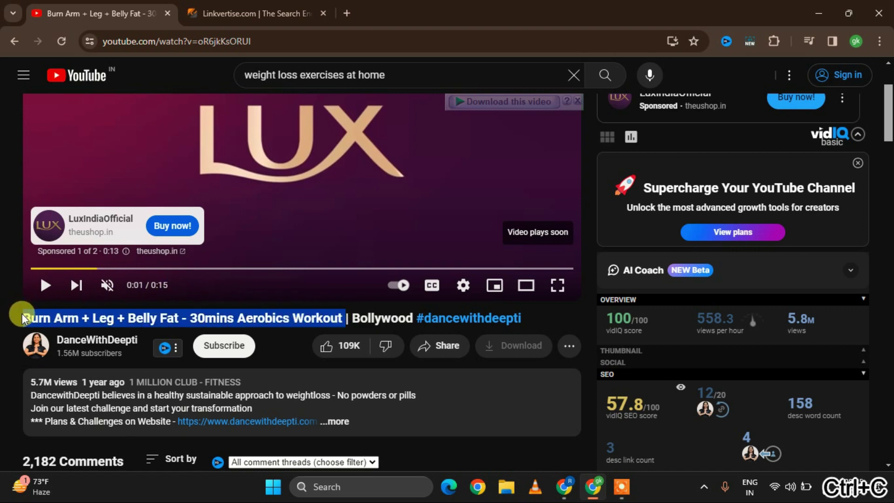
click(566, 496)
click(284, 293)
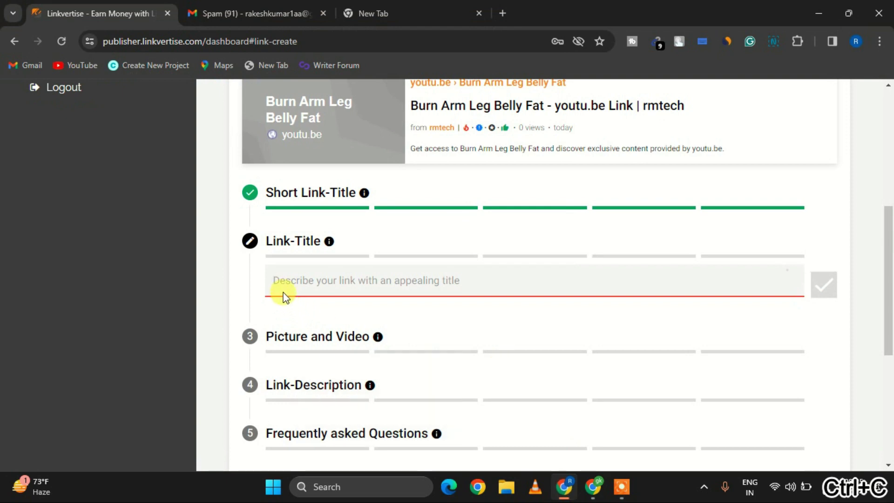
key(ctrl+v)
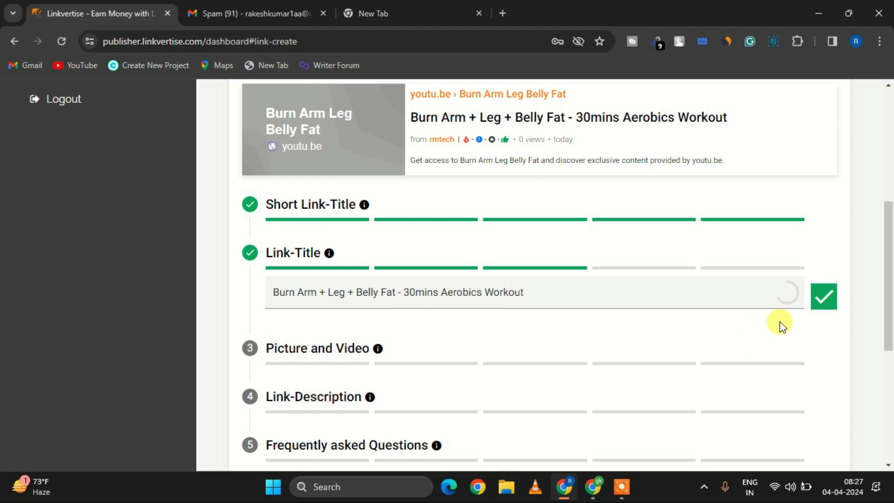
Step: Open the Picture and Video section, and copy the share link from the video's YouTube page
click(316, 351)
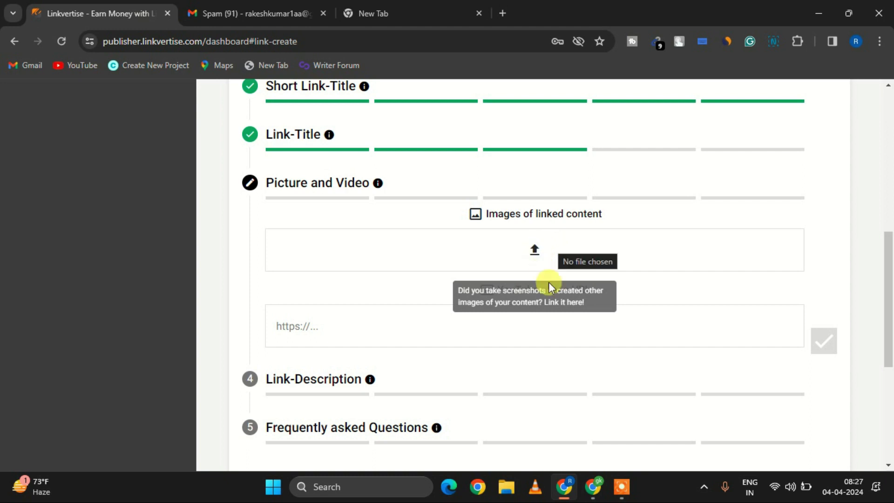
click(595, 494)
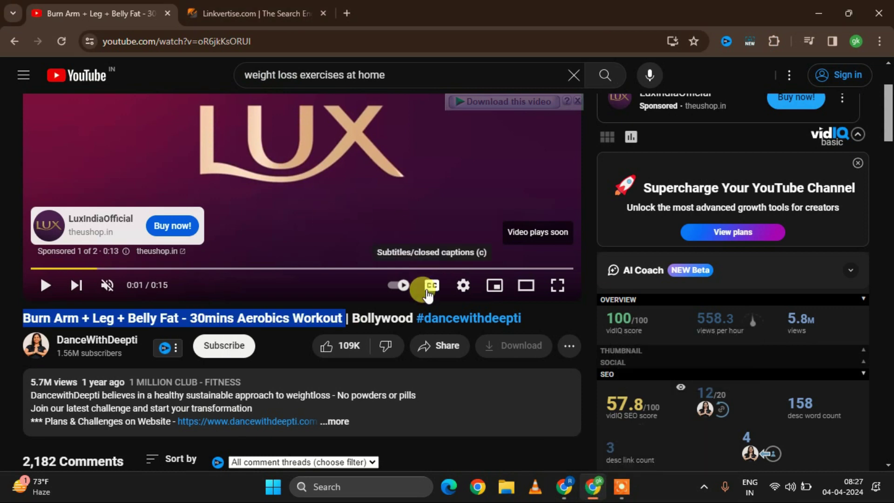
click(428, 346)
click(568, 291)
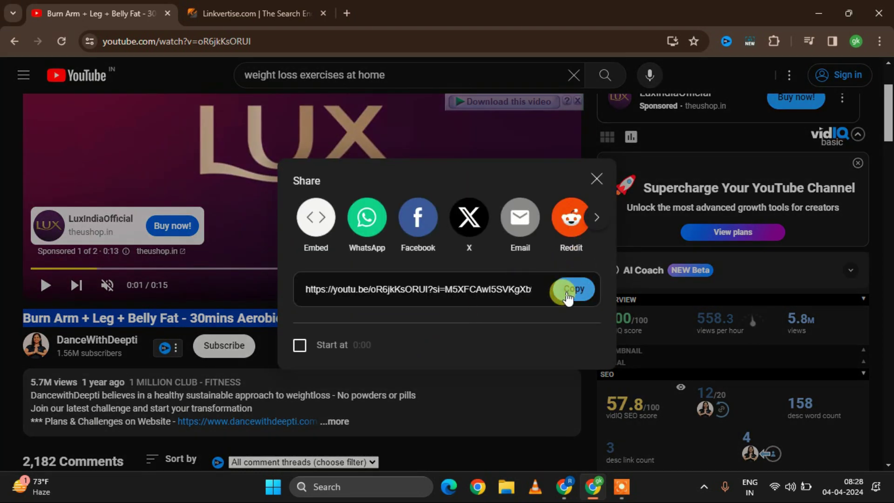
click(595, 179)
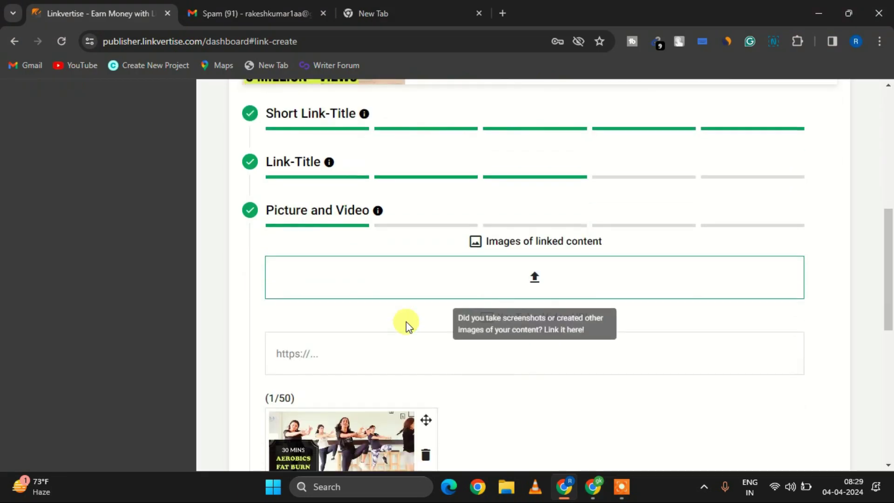
Step: Examine the Picture and Video section's image upload, YouTube-Video URL field and added thumbnail, along with the remaining link sections
scroll(405, 319, down, 3)
scroll(406, 323, down, 1)
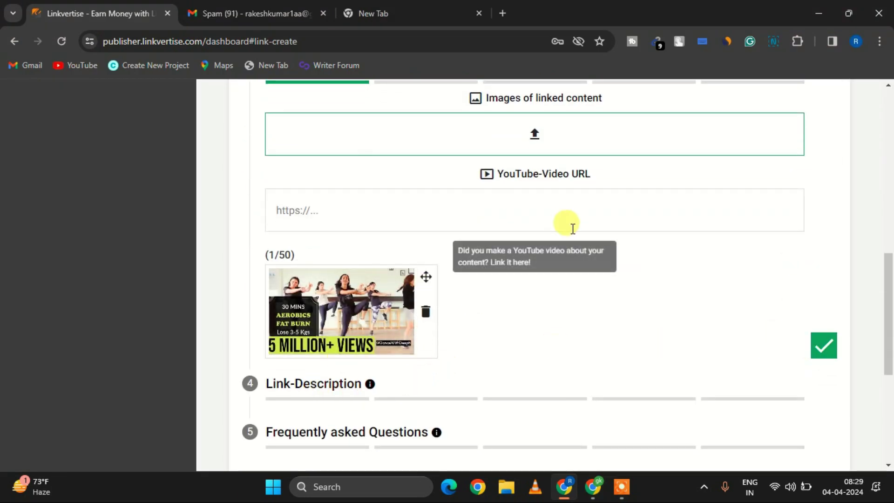
scroll(571, 228, up, 3)
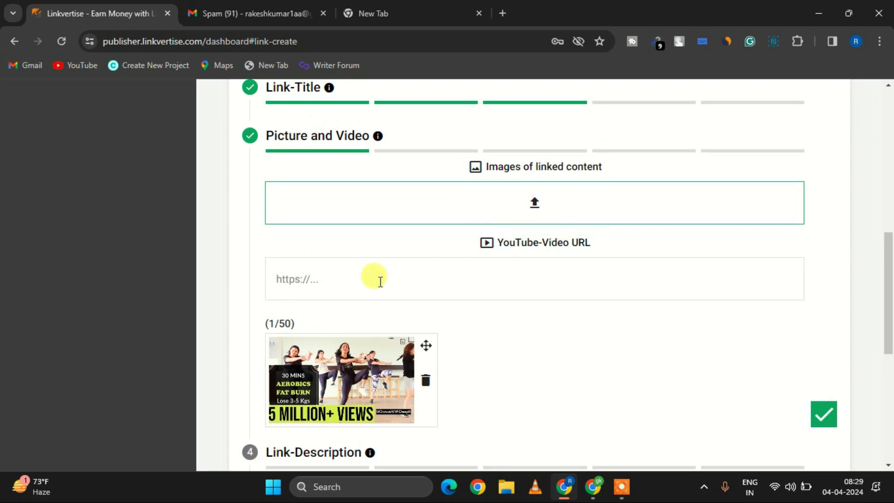
scroll(379, 279, down, 2)
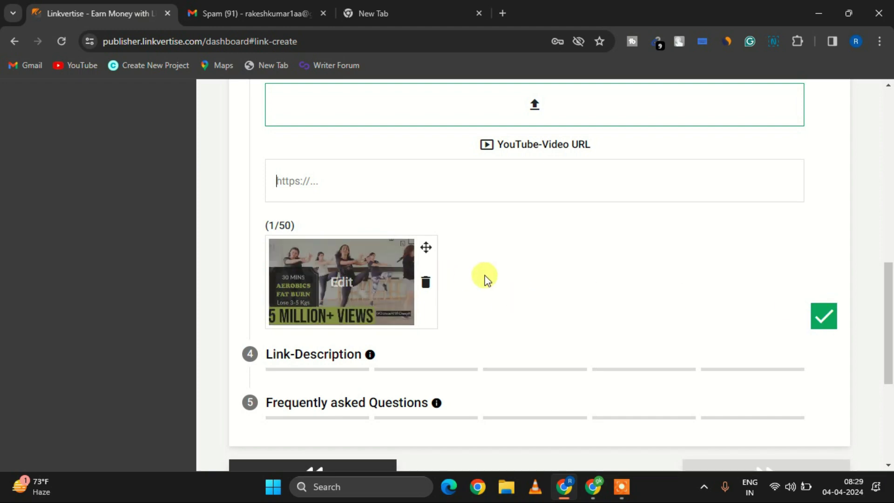
scroll(499, 298, up, 2)
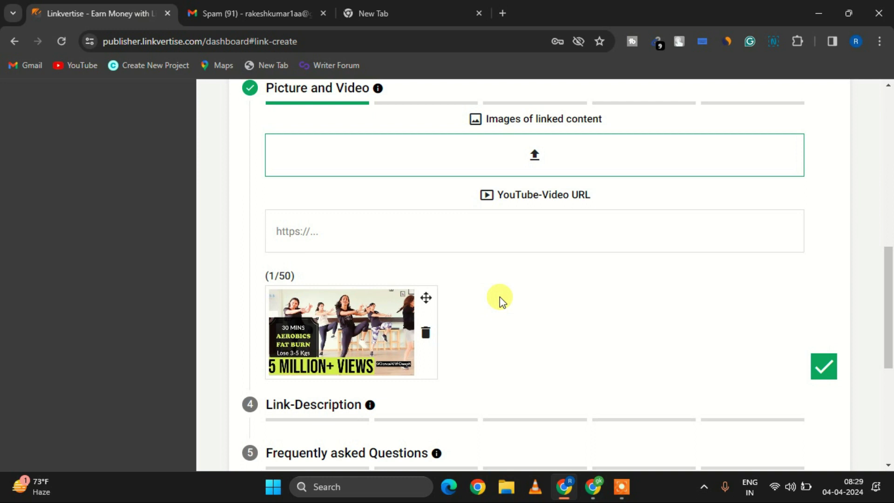
scroll(523, 201, up, 2)
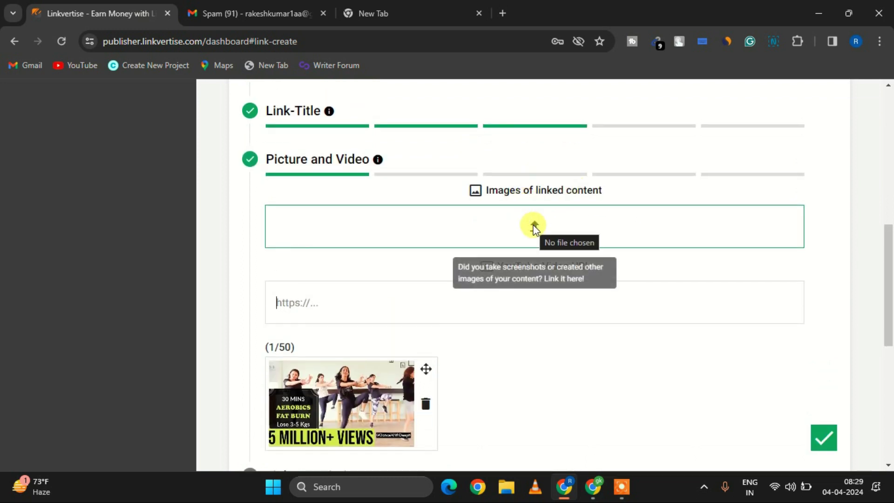
scroll(534, 227, down, 3)
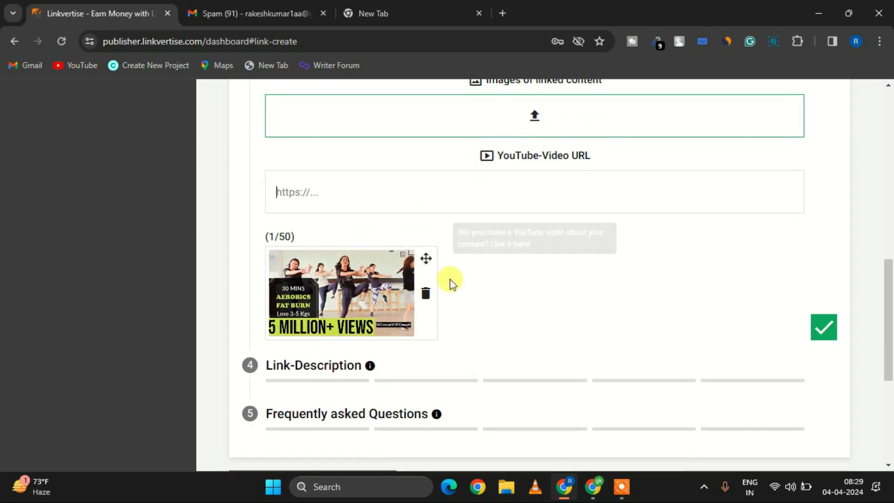
scroll(480, 298, down, 2)
scroll(290, 195, up, 1)
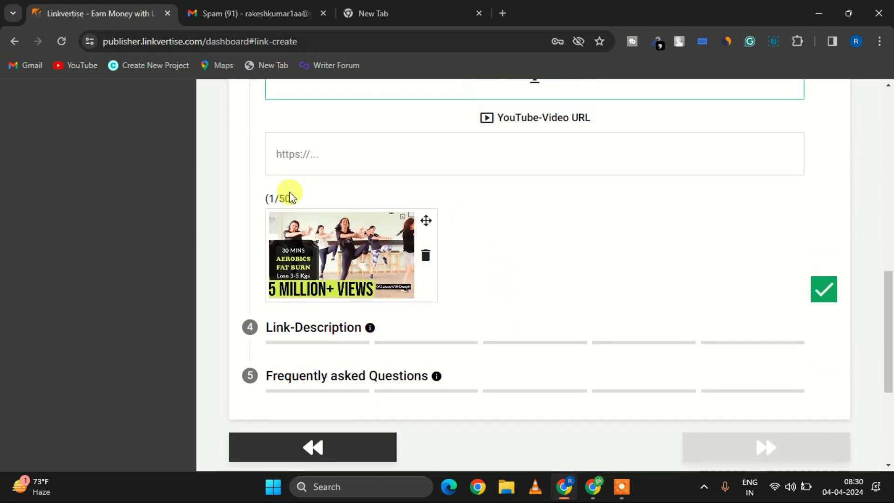
Step: Fill the Link-Description with the two Disclaimer paragraphs about 30mins of exercise and medical advice, copied from the YouTube video's description
scroll(290, 196, down, 2)
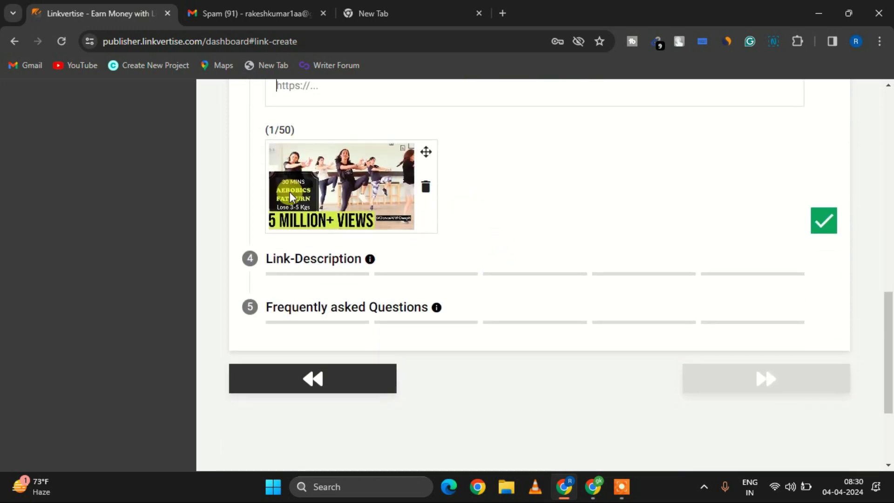
click(307, 262)
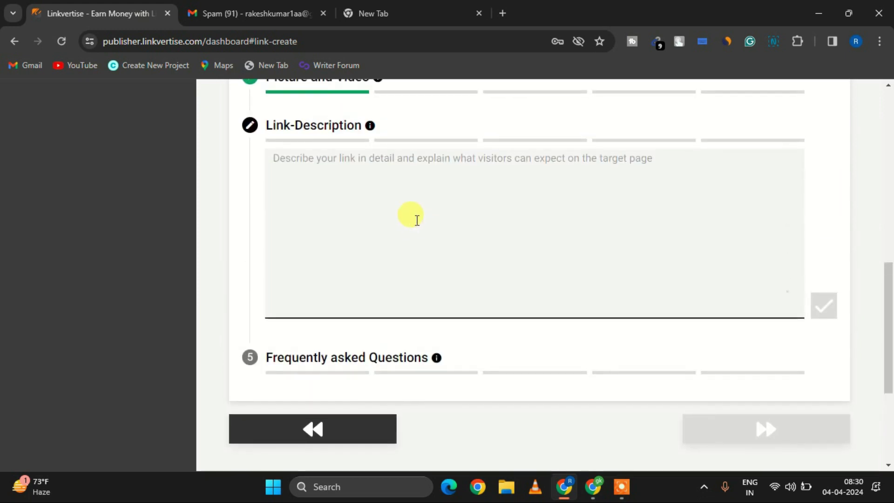
click(385, 207)
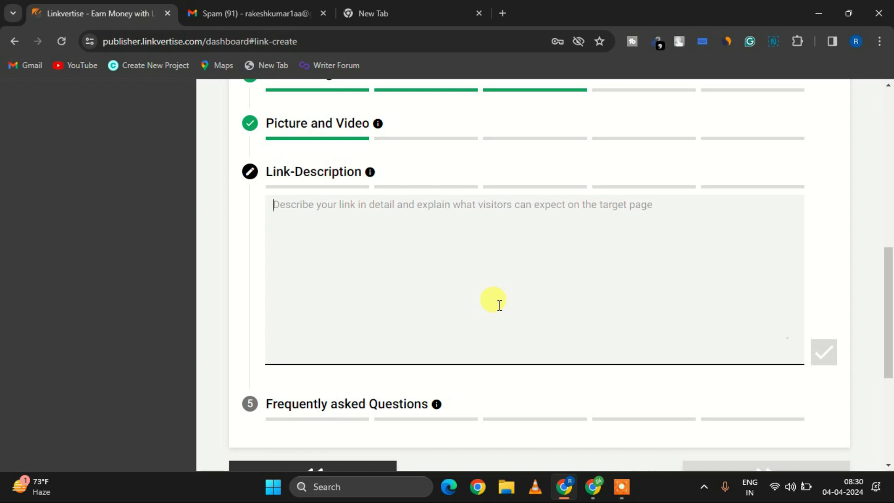
click(592, 487)
scroll(303, 349, down, 2)
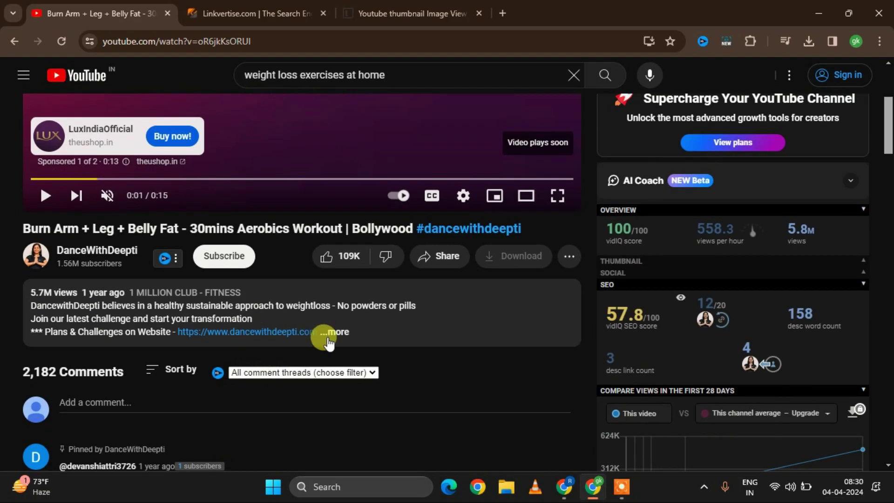
click(330, 334)
scroll(142, 347, down, 2)
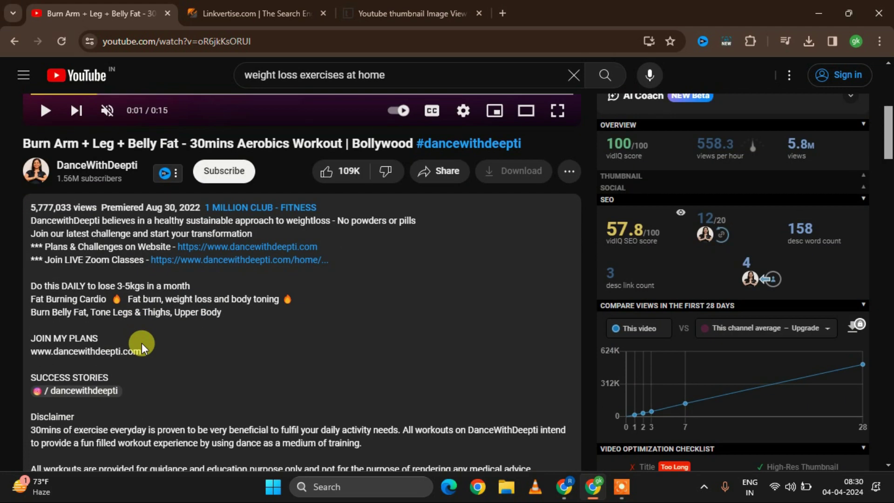
drag(27, 283, 82, 320)
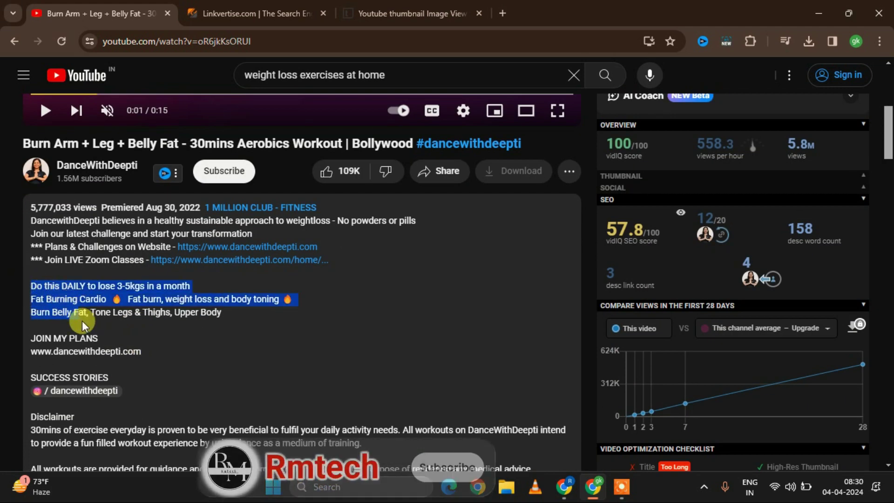
key(ctrl+v)
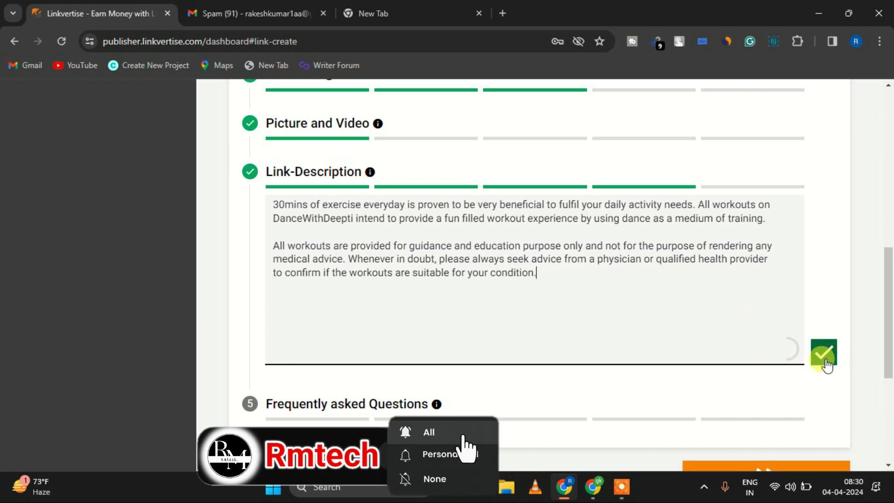
Step: Start a new entry under Frequently asked Questions with "?" as its question, and discard it
scroll(695, 403, down, 4)
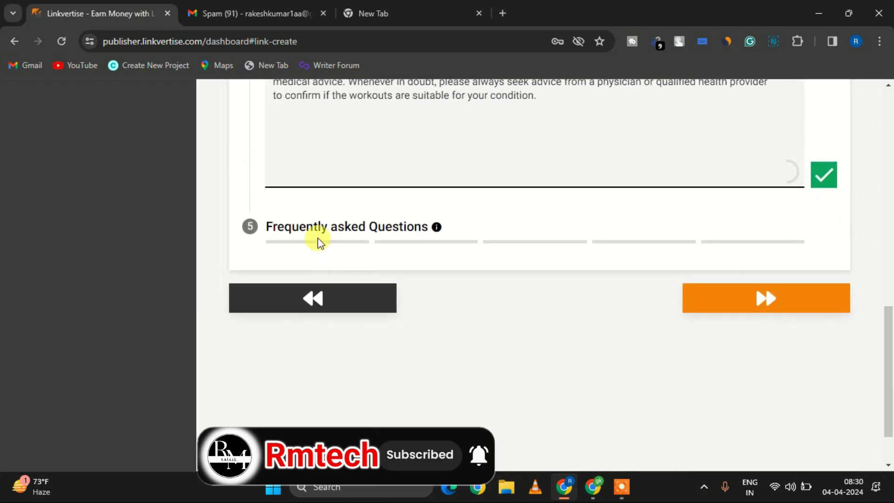
click(318, 238)
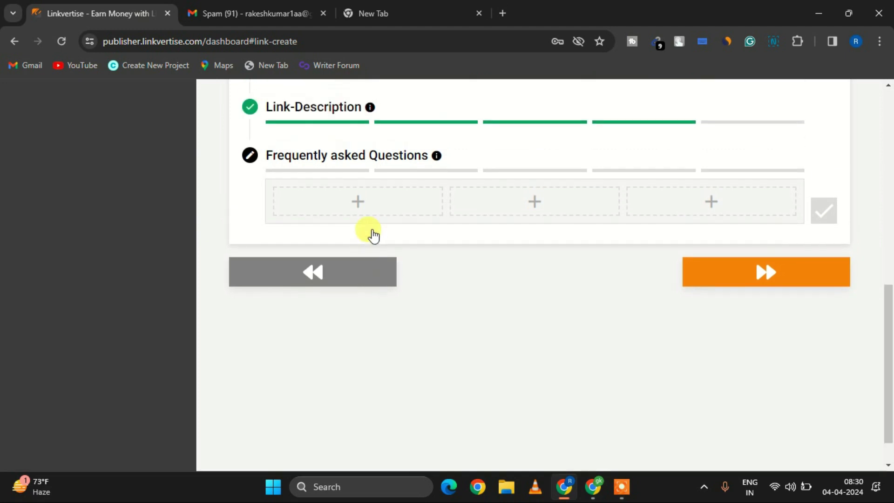
scroll(368, 245, up, 1)
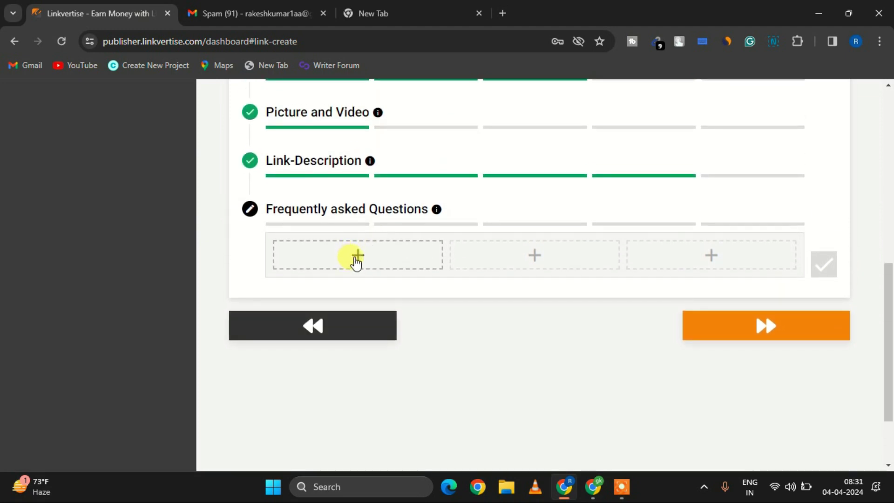
click(357, 261)
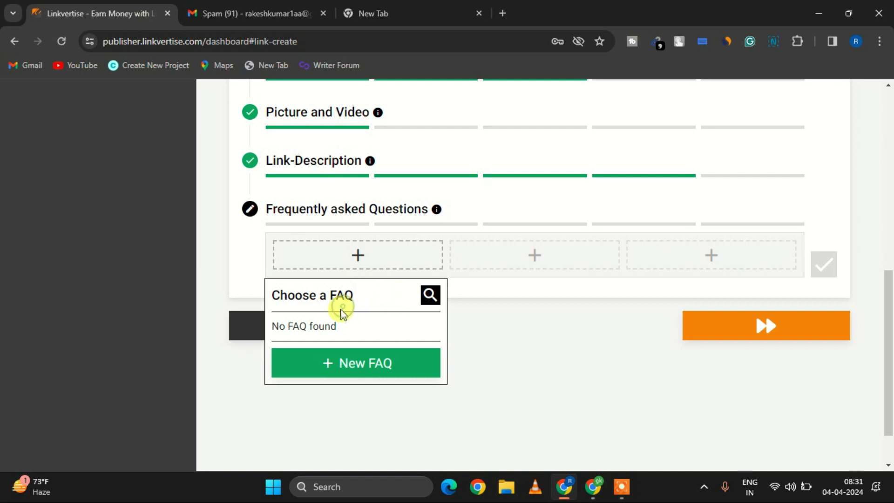
click(353, 368)
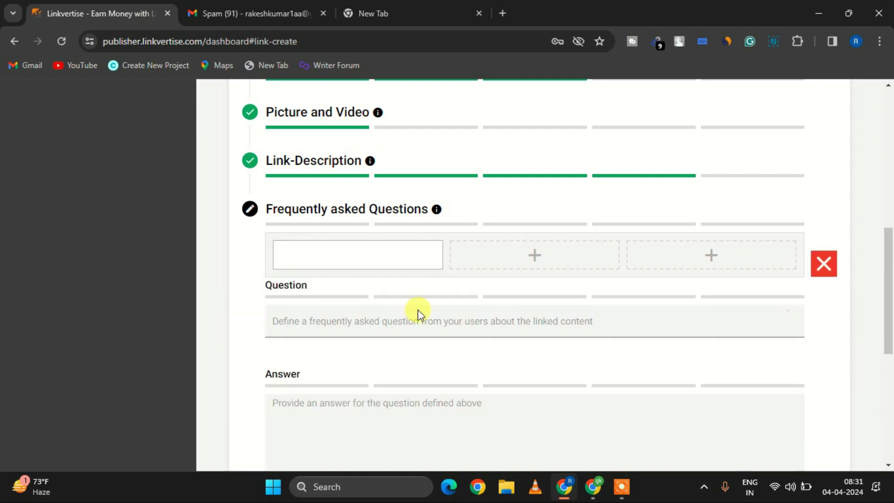
click(359, 325)
text(?)
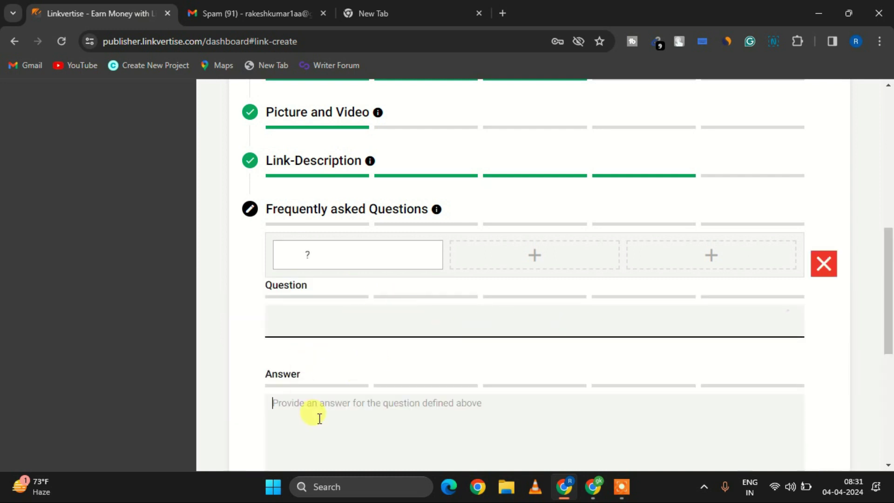
scroll(318, 417, down, 3)
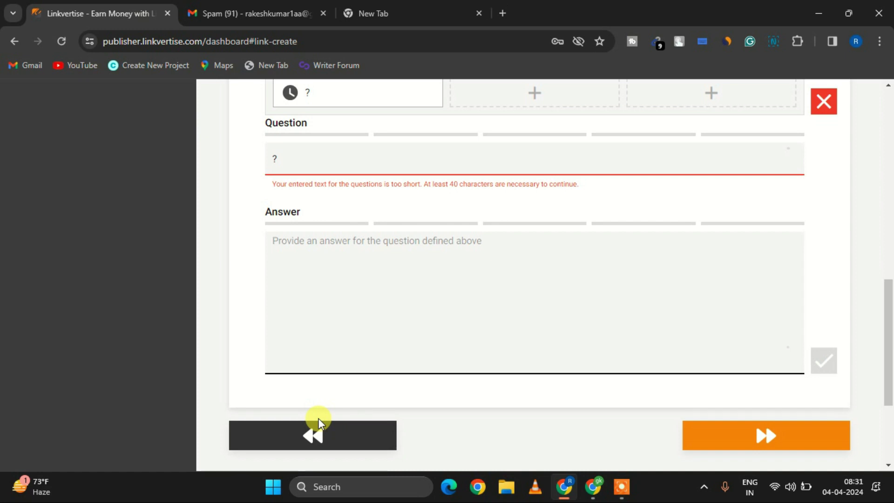
scroll(433, 260, up, 3)
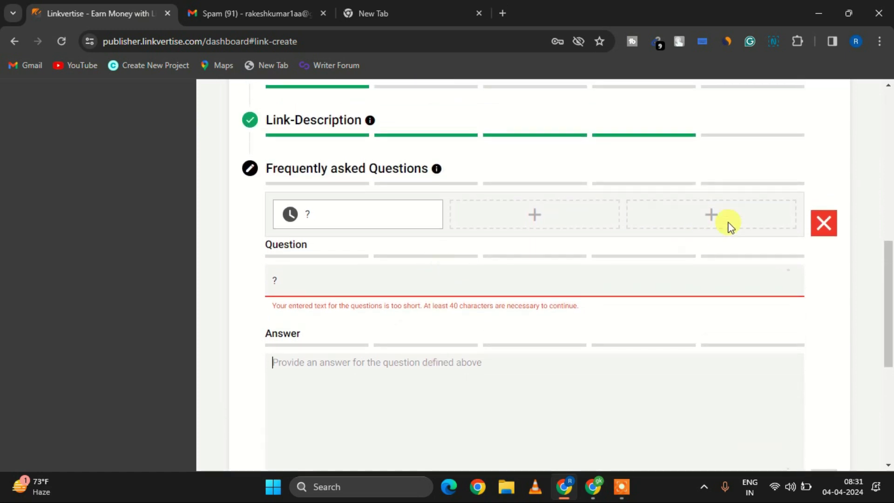
click(815, 229)
click(816, 219)
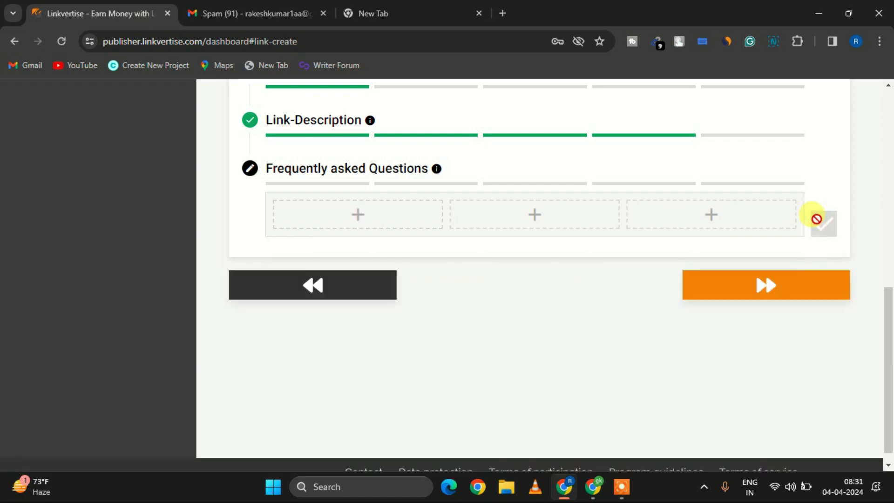
Step: Continue to the Ad-Steps, keep Non-skippable Ads as the monetization option, and submit the link
click(757, 288)
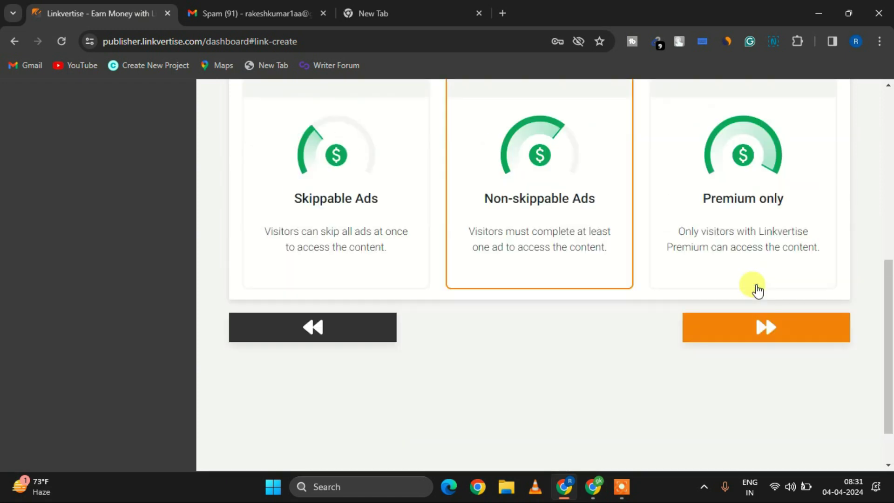
scroll(475, 245, up, 2)
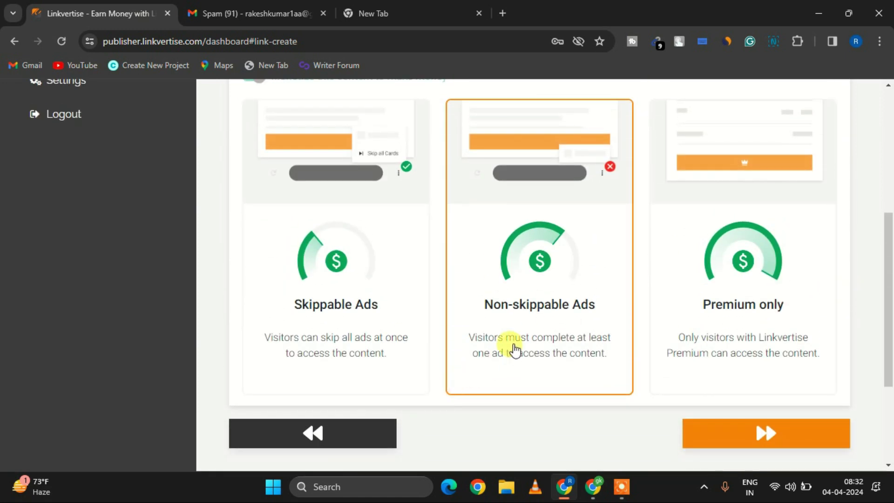
scroll(514, 349, up, 1)
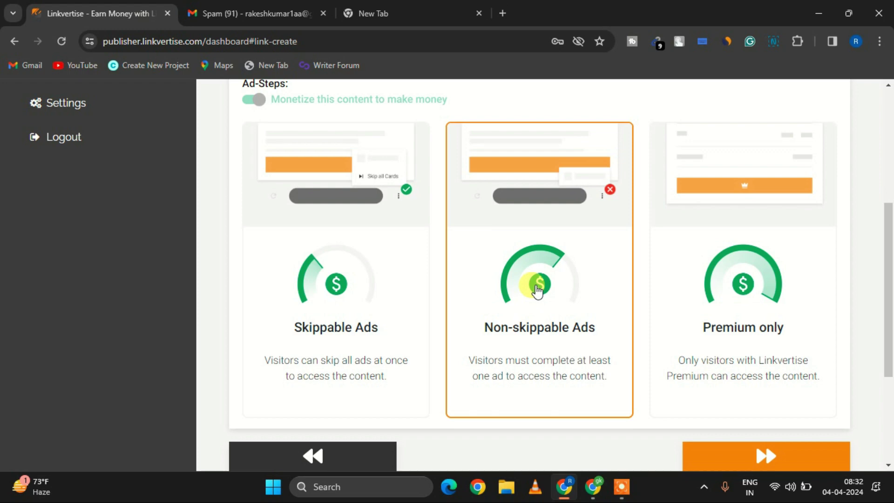
scroll(536, 290, up, 2)
scroll(536, 290, down, 3)
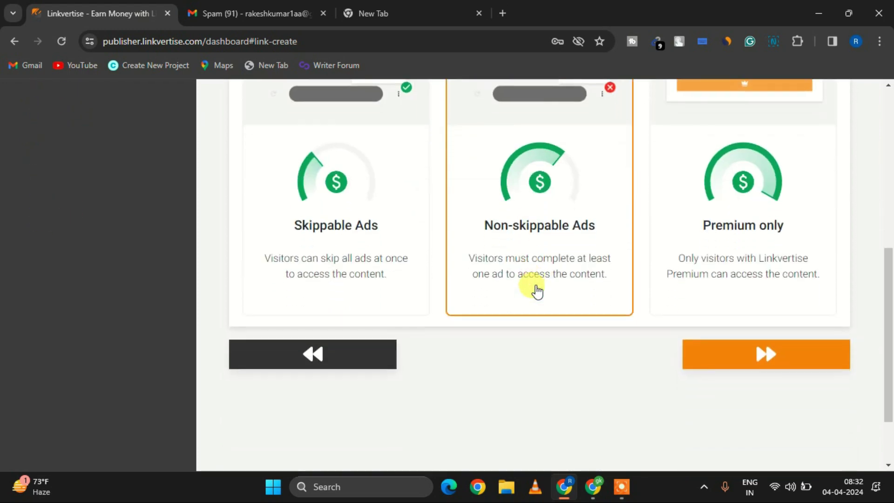
click(769, 346)
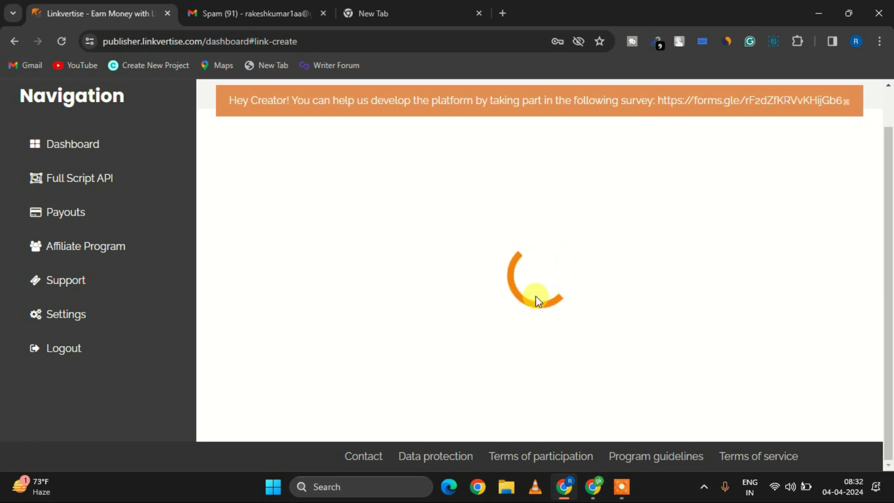
Step: Open the Share your Profile address in the empty browser tab and examine the profile's public links
scroll(536, 295, down, 2)
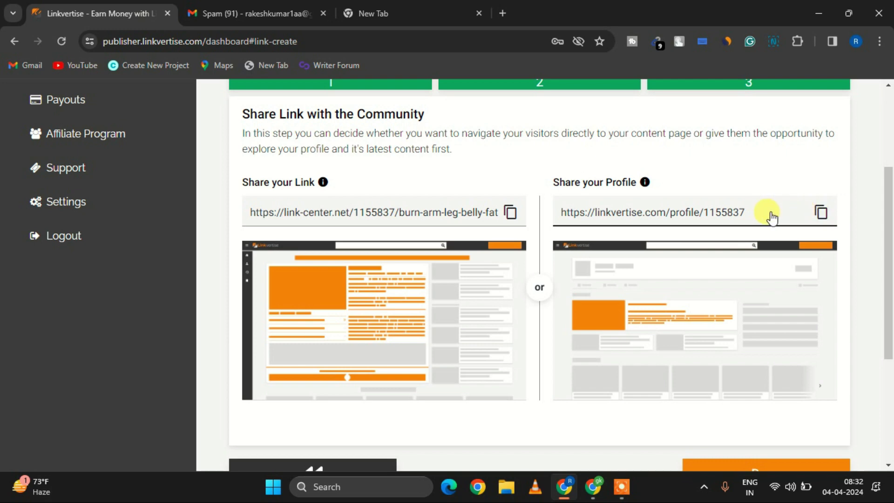
drag(757, 215, 544, 218)
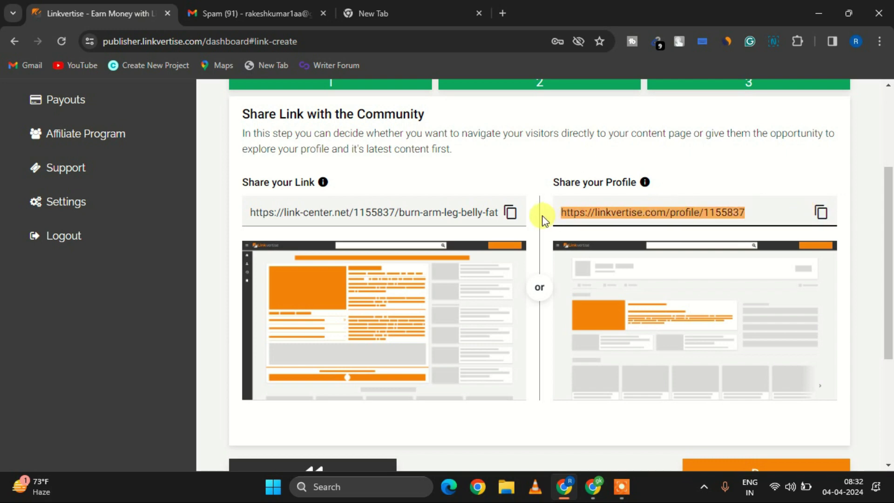
key(ctrl+c)
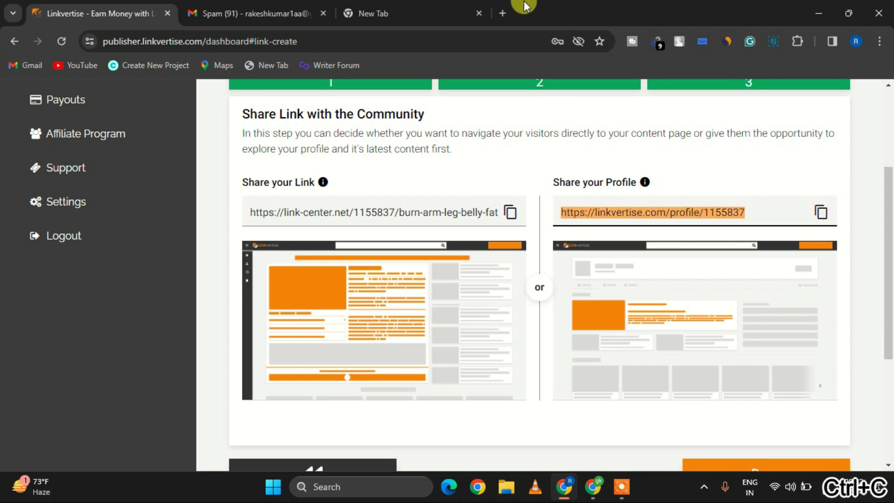
click(405, 13)
click(378, 278)
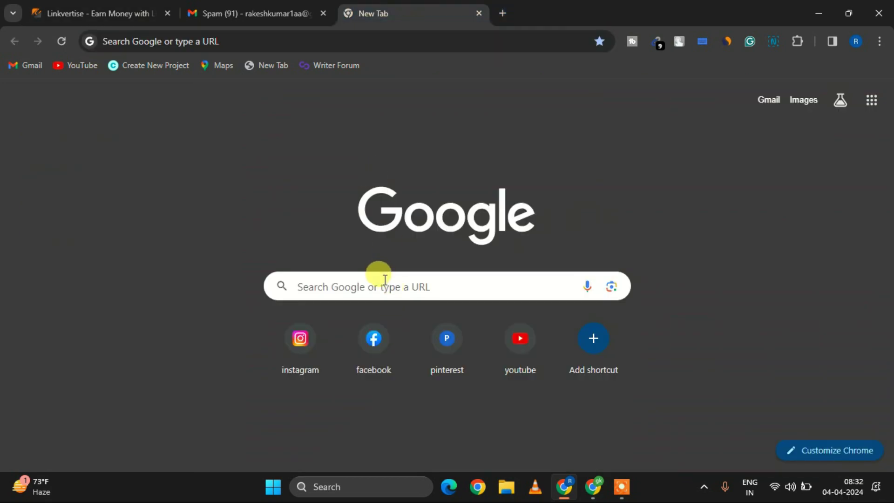
key(ctrl+v)
key(Return)
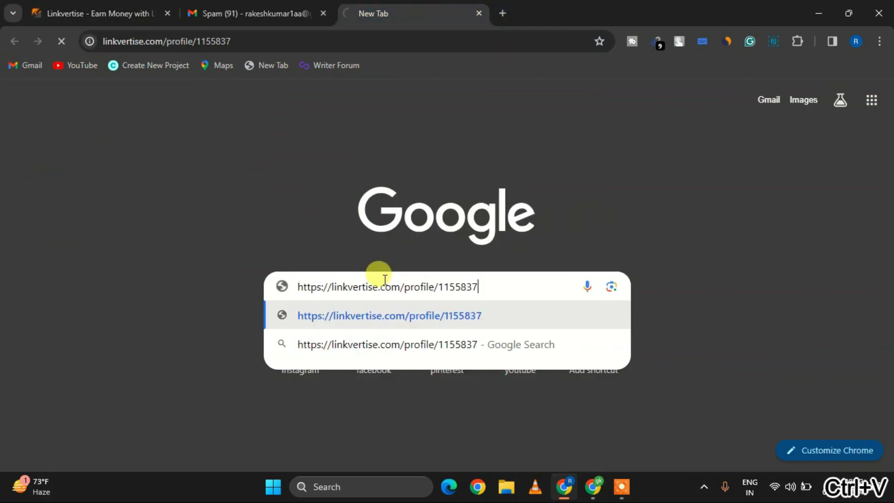
scroll(363, 338, down, 2)
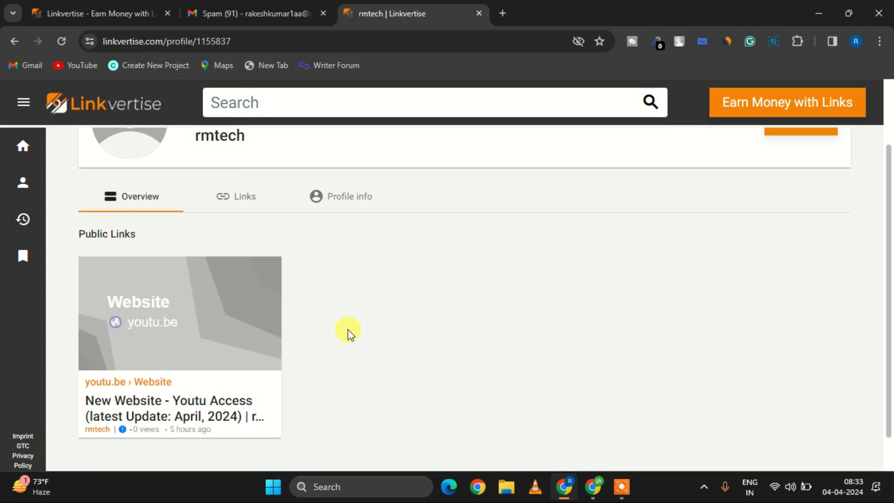
scroll(348, 332, up, 2)
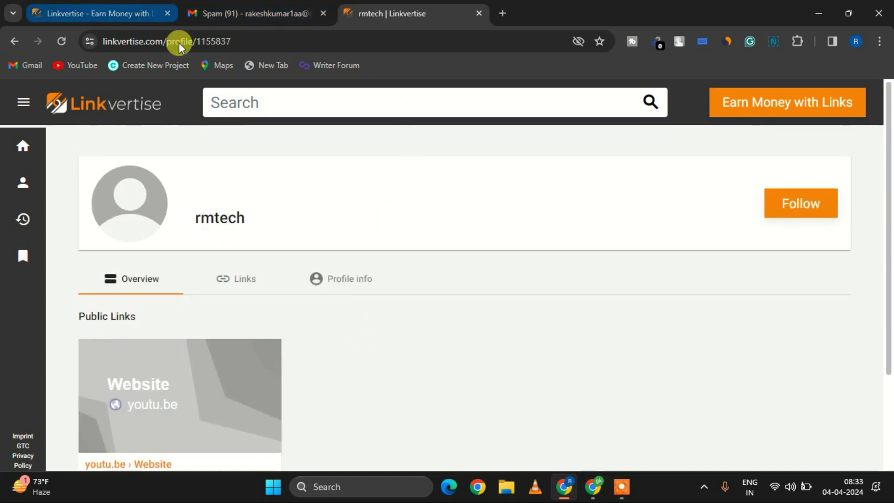
scroll(369, 406, down, 2)
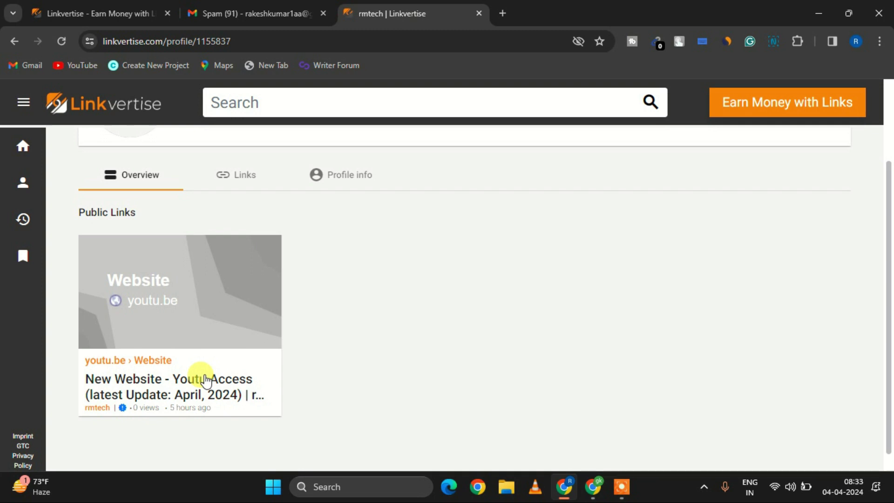
Step: Copy the Share your Link address for Burn Arm Leg Belly Fat and open it in a new browser tab
click(115, 9)
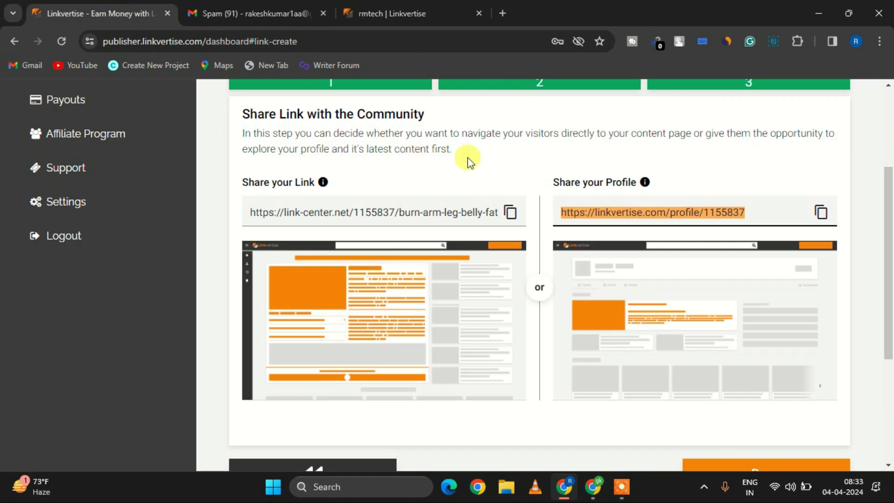
click(510, 212)
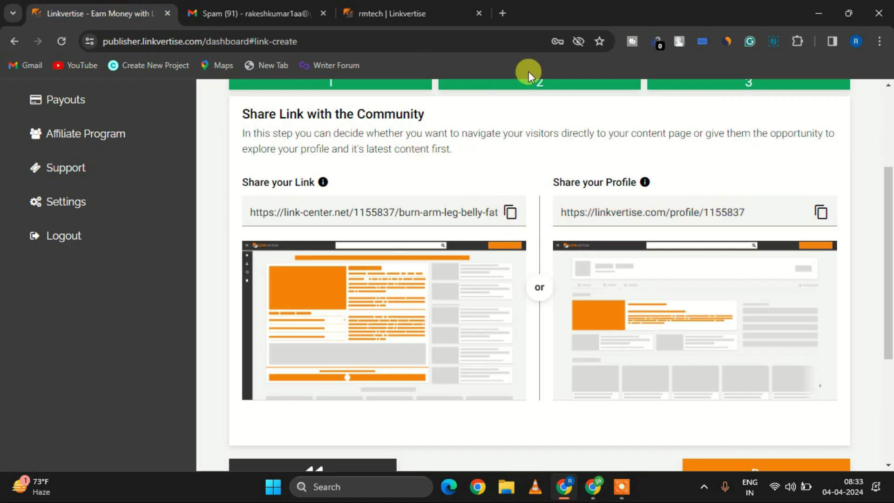
click(501, 12)
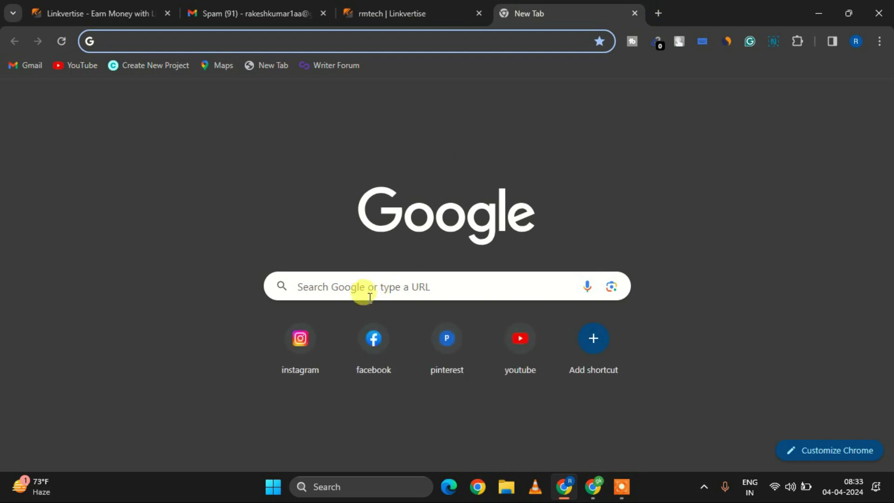
click(365, 290)
key(ctrl+v)
key(Return)
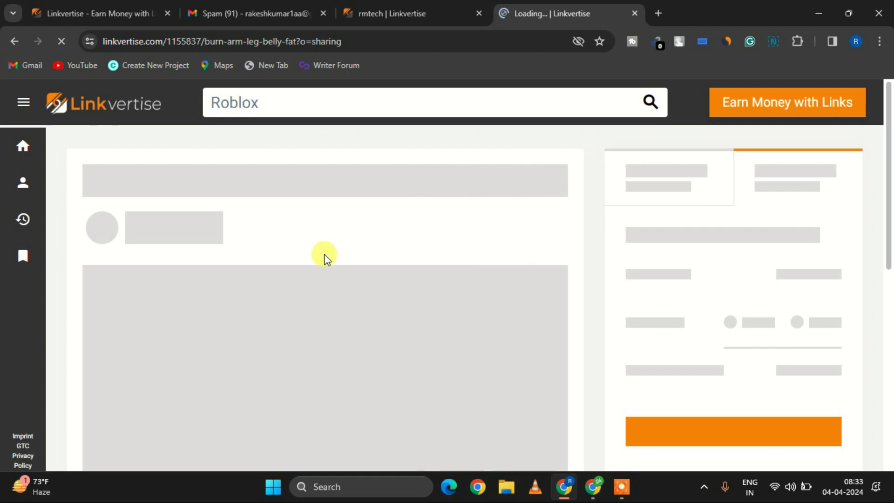
scroll(365, 315, down, 2)
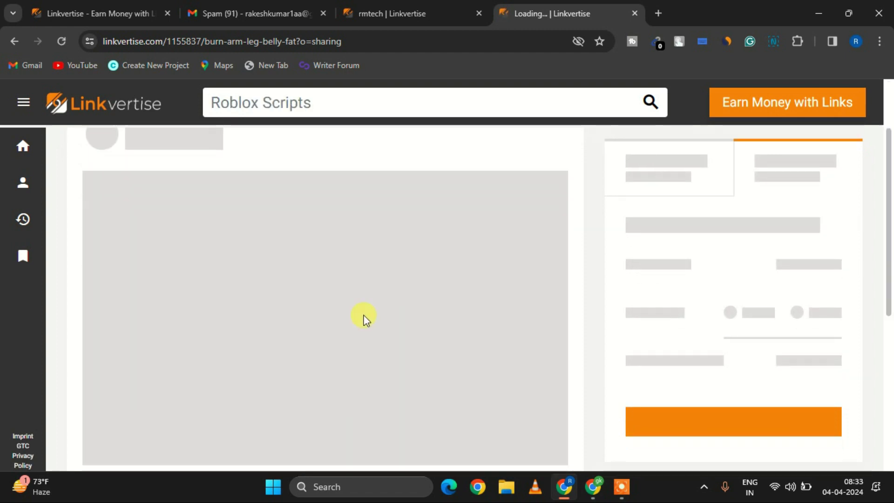
scroll(379, 286, down, 3)
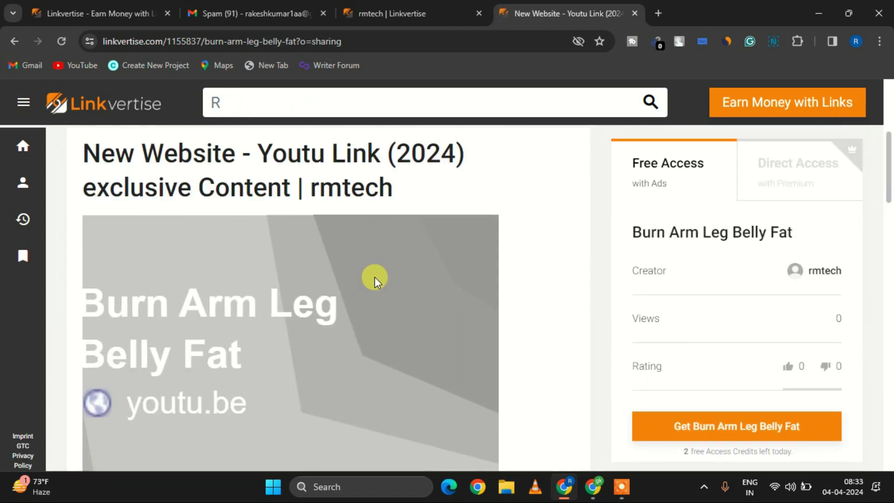
Step: Request free access to Burn Arm Leg Belly Fat, skip the cinematography course ad, and open the laser cutting machines ad's Learn more page
scroll(374, 277, down, 10)
scroll(463, 381, up, 6)
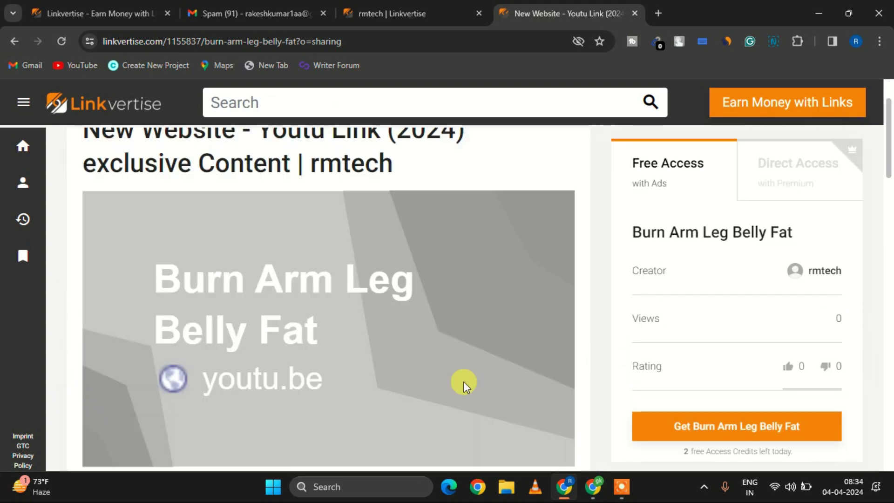
click(764, 425)
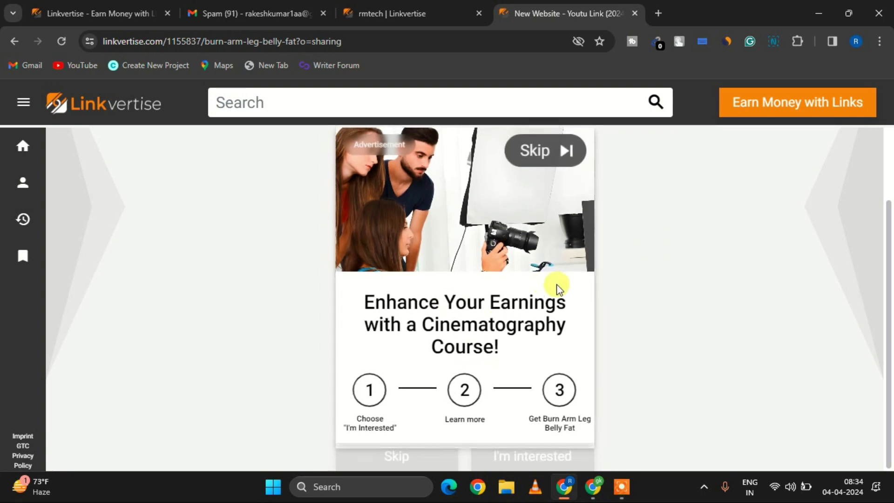
click(418, 458)
click(501, 462)
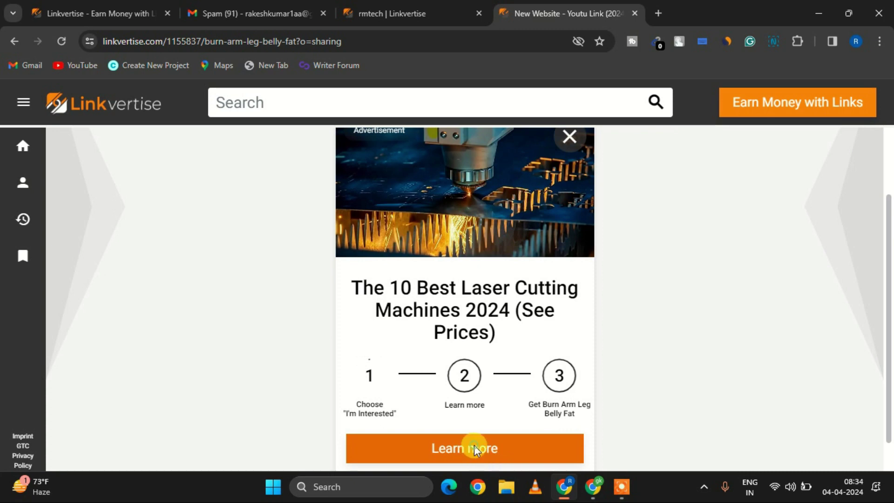
click(474, 445)
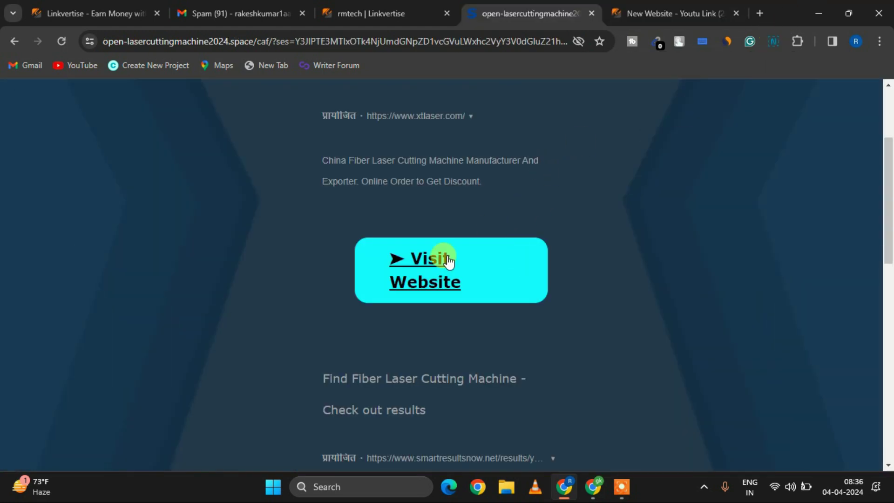
Step: Return to the shared link's page, get Burn Arm Leg Belly Fat to open its YouTube video, and close the video's tab
click(639, 11)
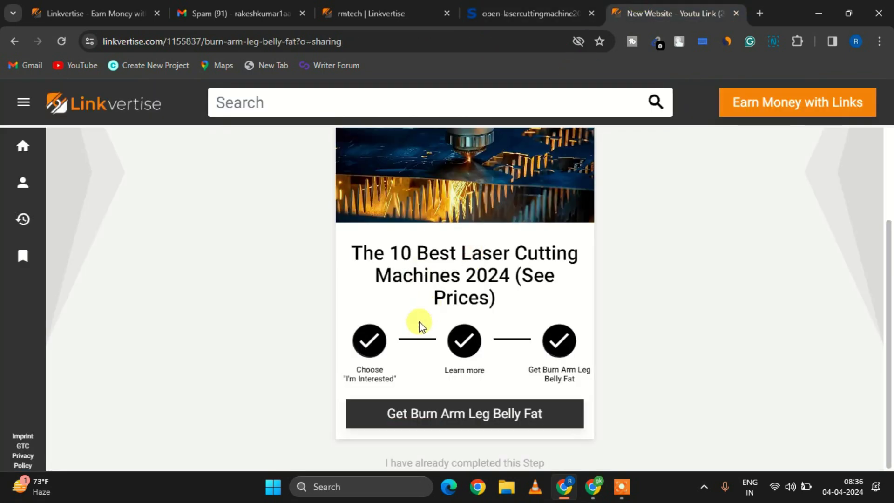
click(448, 420)
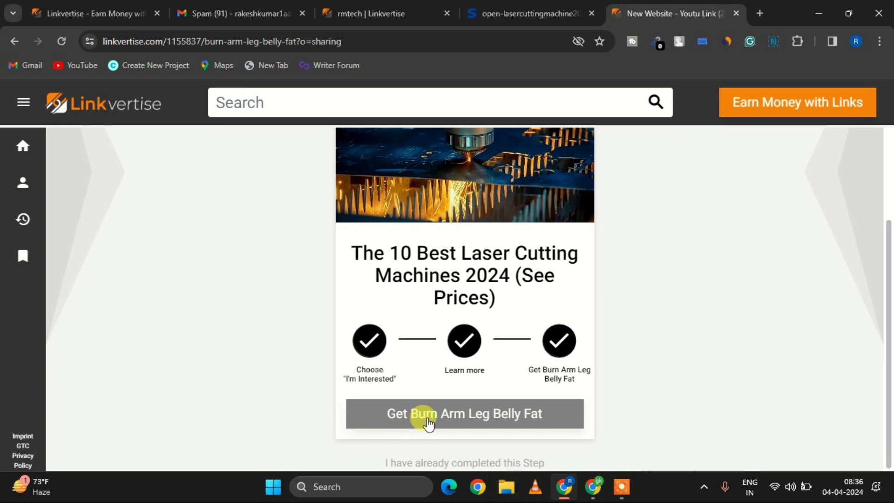
click(429, 421)
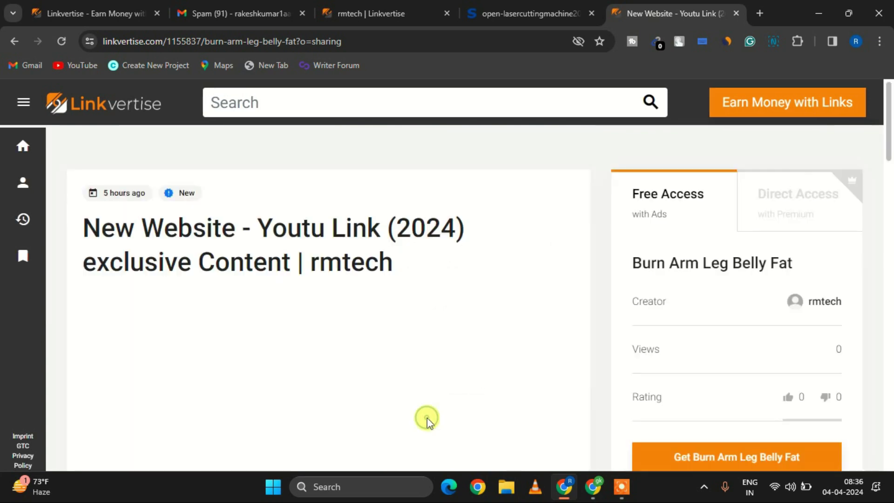
scroll(349, 290, down, 3)
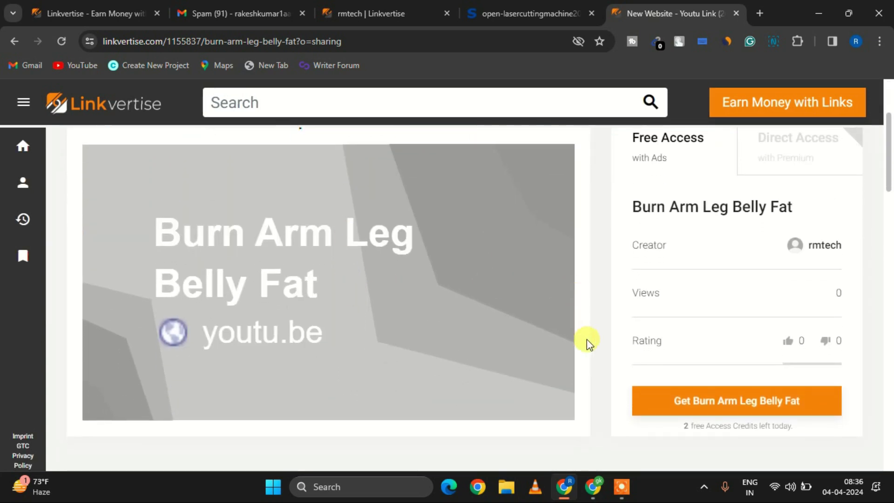
click(650, 403)
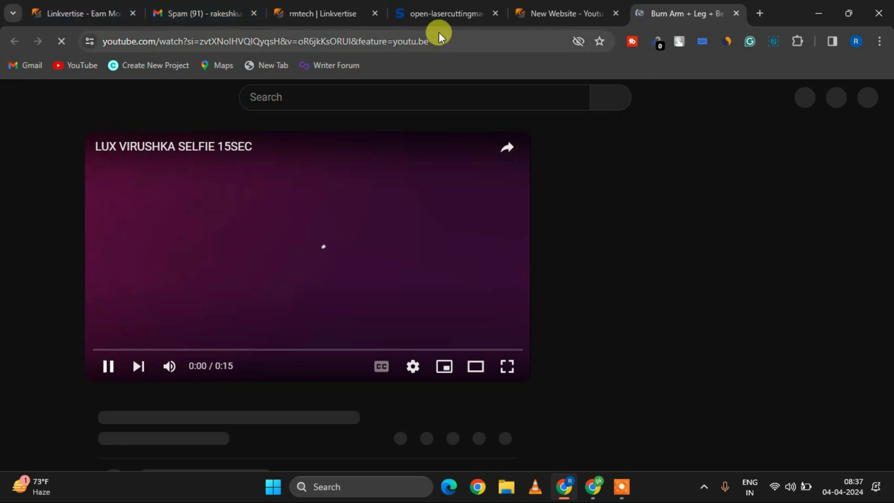
click(736, 14)
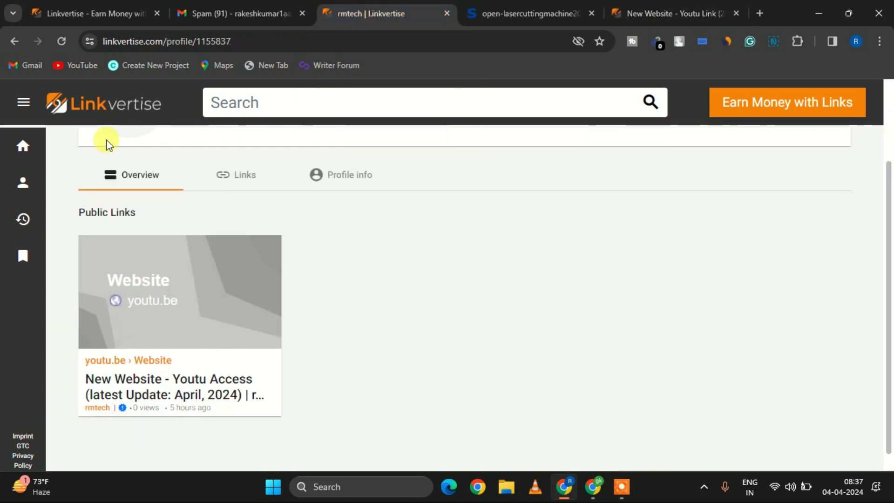
Step: Open the publisher Dashboard and examine the new link's URL, state, incomes, clicks and impressions under Your Links - Past 7 days
click(135, 6)
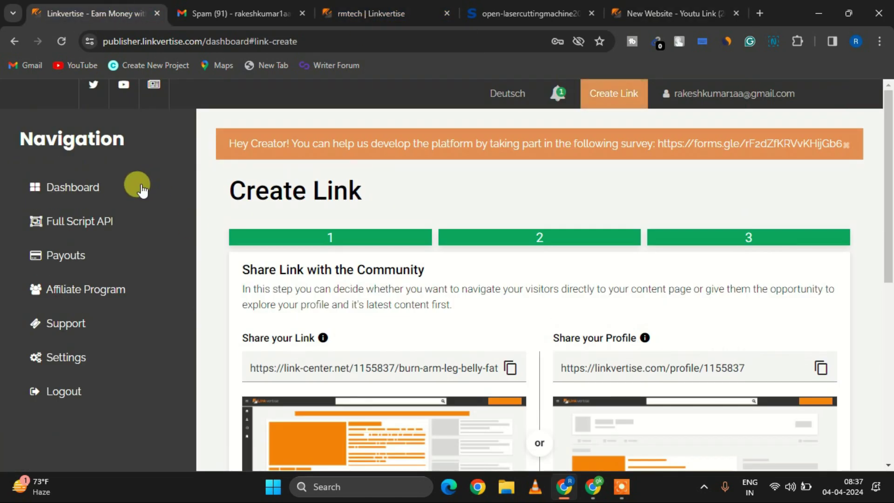
click(100, 186)
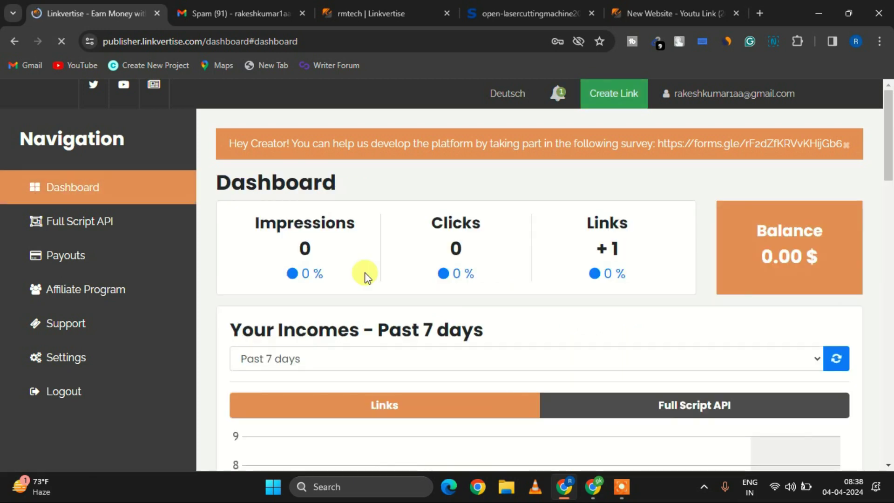
scroll(651, 231, down, 1)
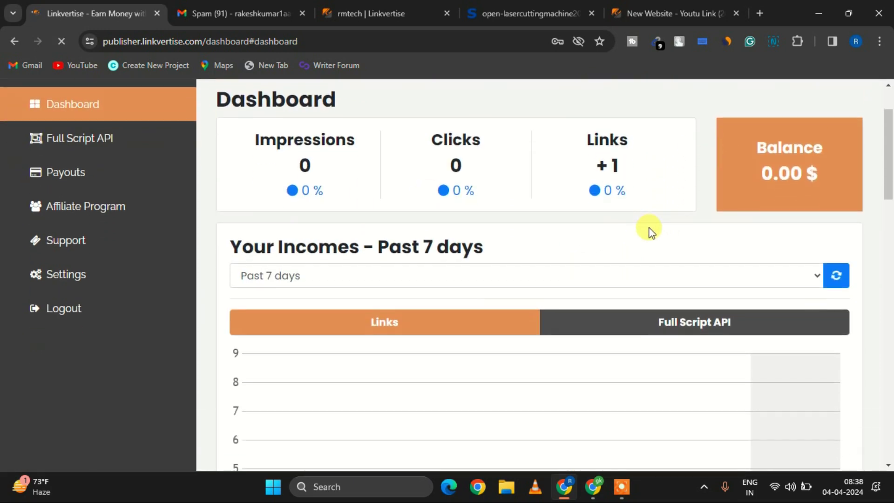
scroll(561, 244, down, 12)
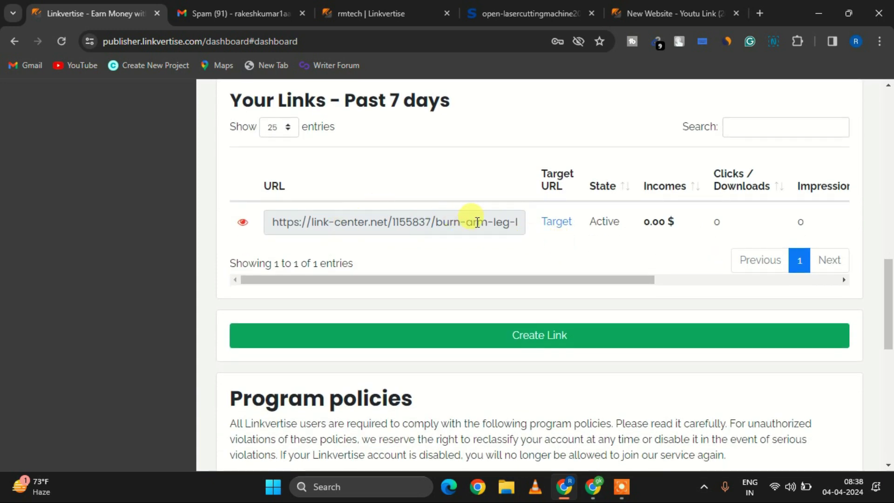
drag(502, 222, 269, 220)
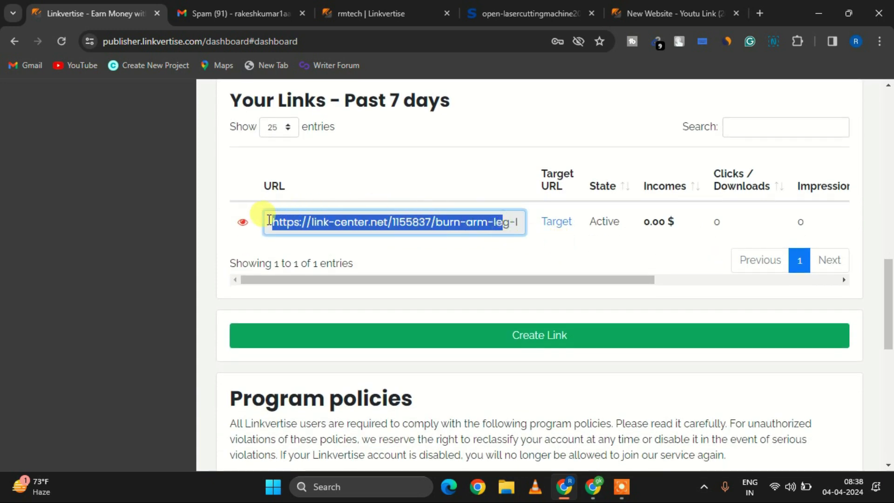
click(242, 227)
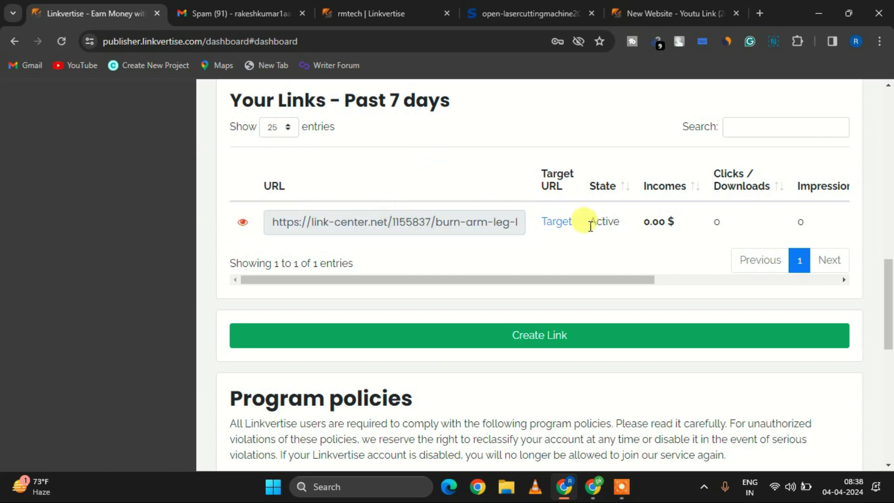
drag(674, 223, 645, 224)
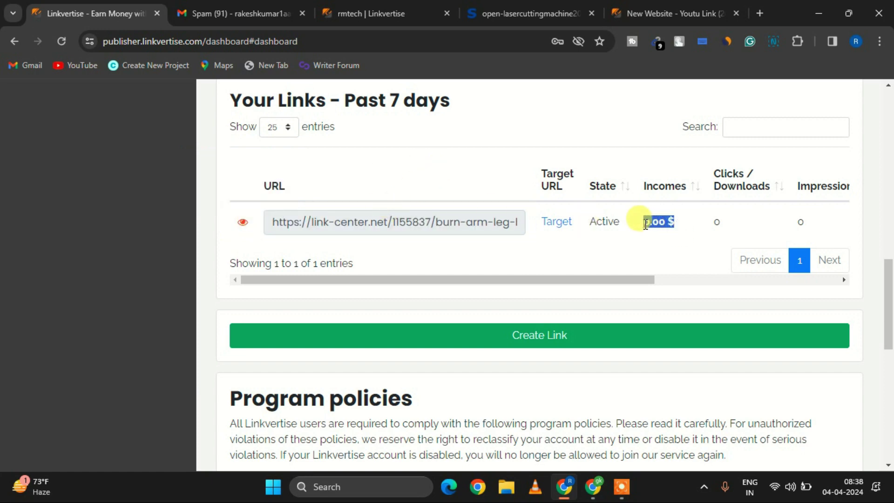
click(646, 224)
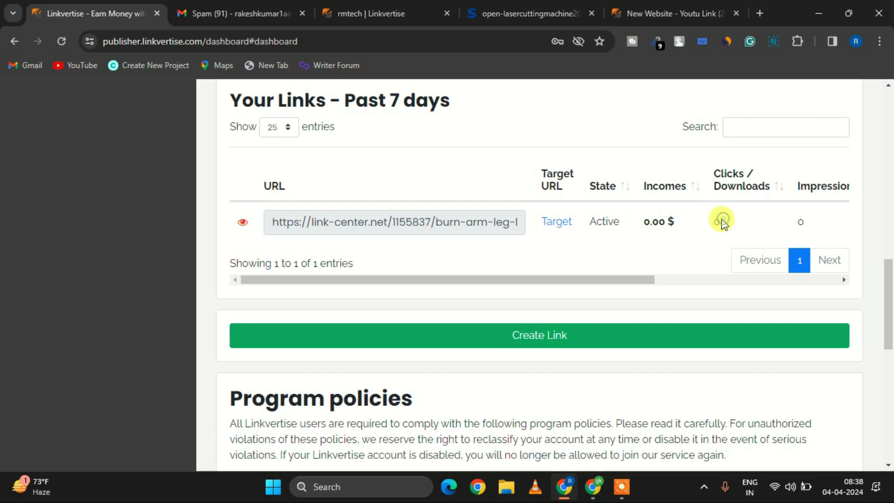
click(710, 221)
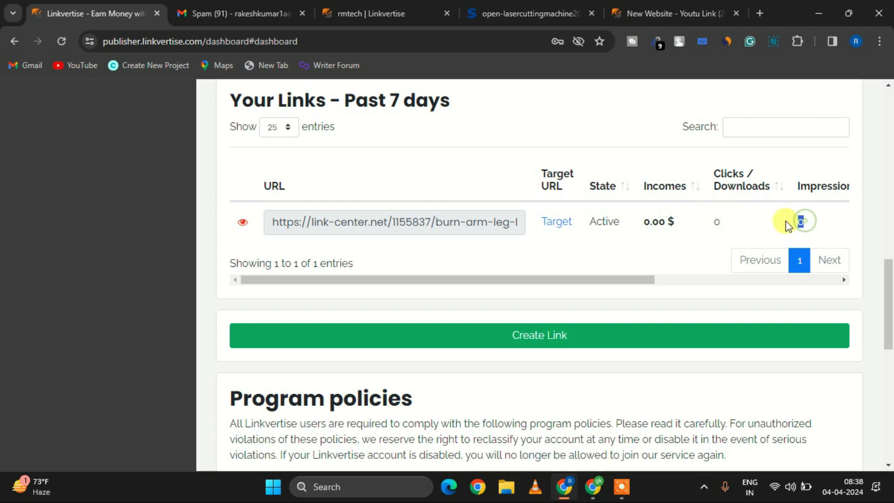
Step: Review the Dashboard's overall impressions, clicks, links and balance summary
scroll(632, 254, up, 10)
scroll(633, 252, up, 3)
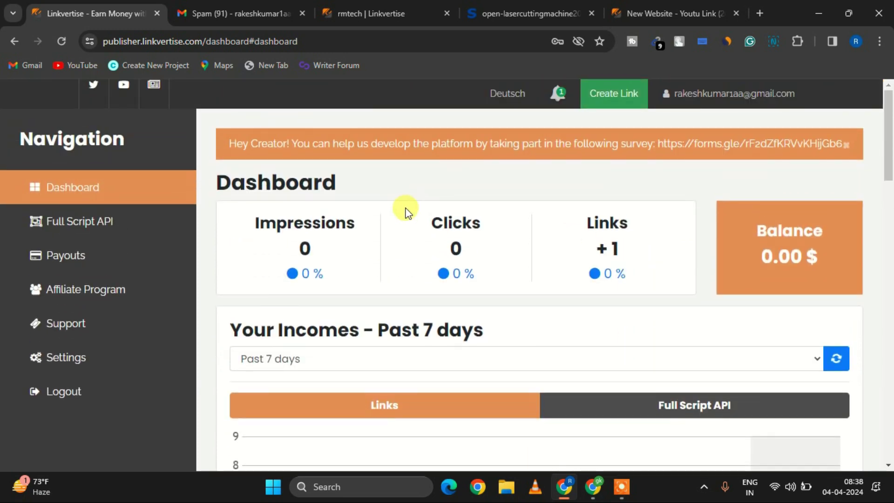
scroll(405, 210, down, 2)
scroll(369, 342, up, 3)
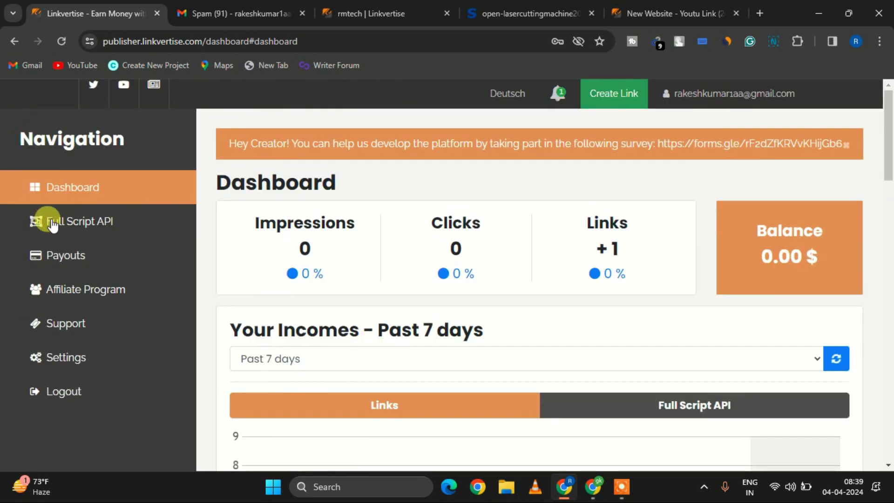
Step: Open the Payouts page and examine its payout limits, Request payout form and Transactions table
click(63, 256)
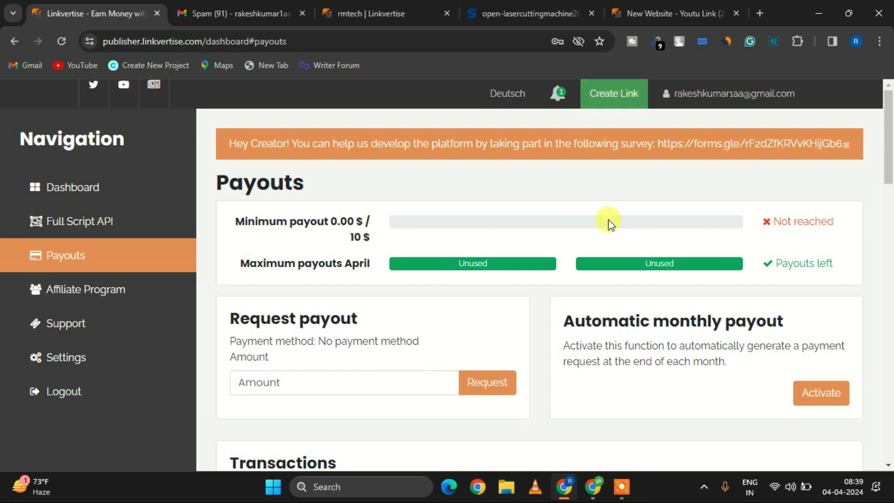
scroll(519, 258, down, 1)
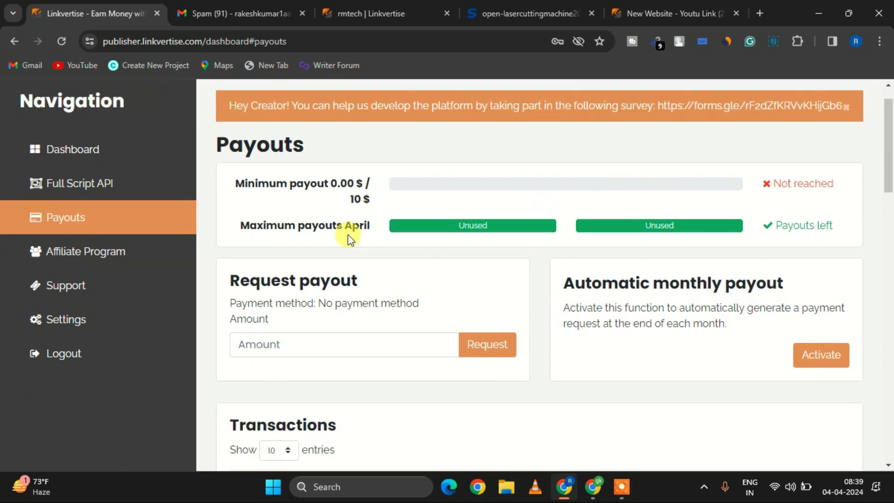
scroll(544, 233, down, 2)
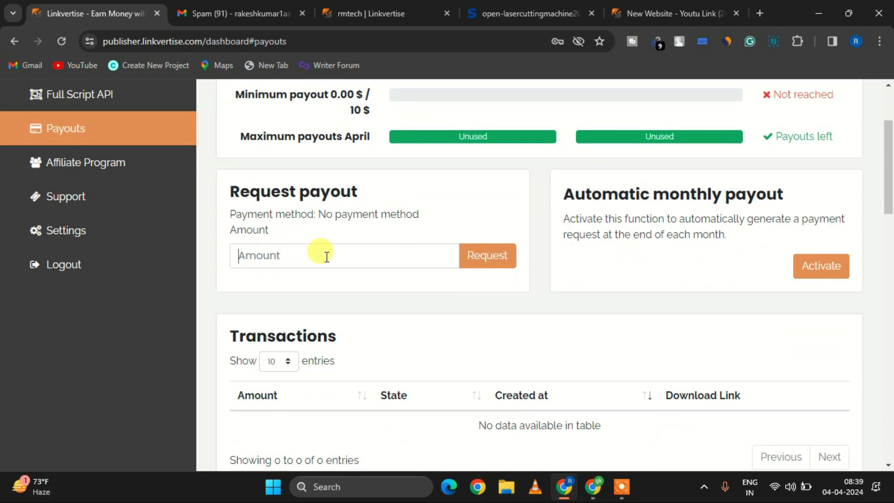
click(327, 257)
scroll(326, 257, down, 5)
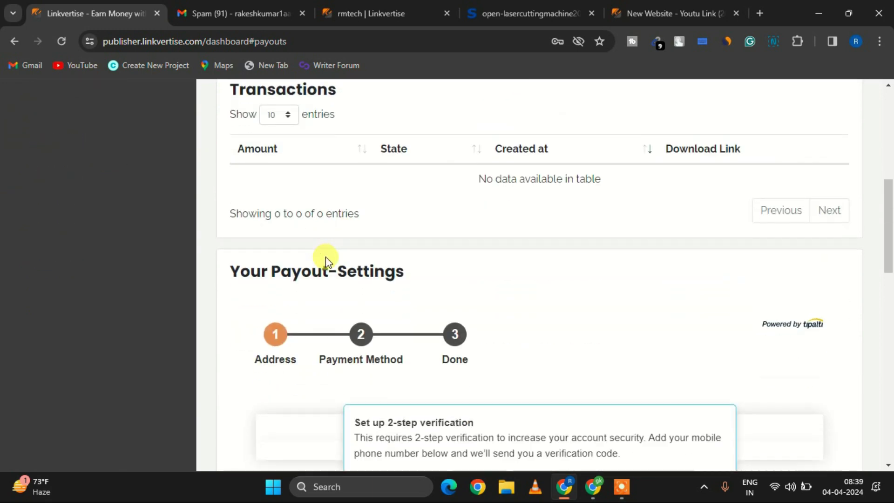
Step: Examine the 2-step verification form under Your Payout-Settings, including the country code list for the mobile number
scroll(325, 260, down, 2)
drag(227, 170, 406, 160)
click(396, 218)
scroll(438, 302, down, 1)
scroll(439, 299, down, 2)
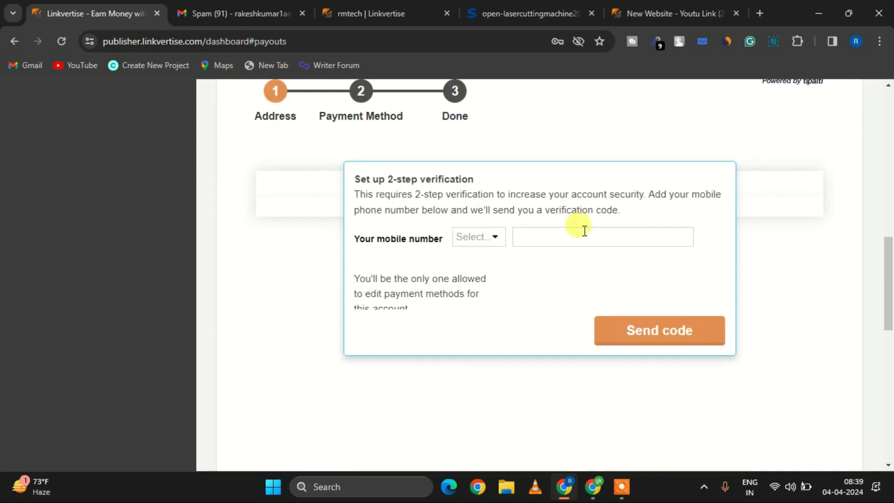
click(489, 238)
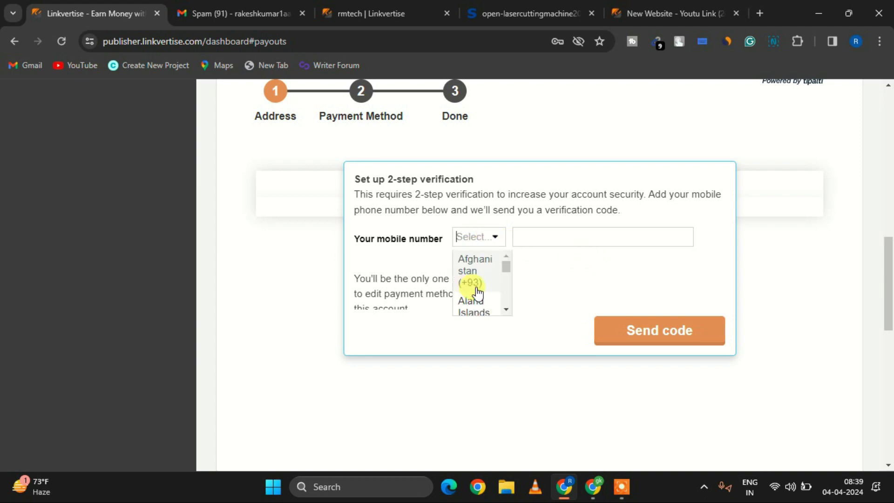
scroll(447, 289, down, 1)
scroll(513, 233, down, 2)
scroll(539, 179, up, 3)
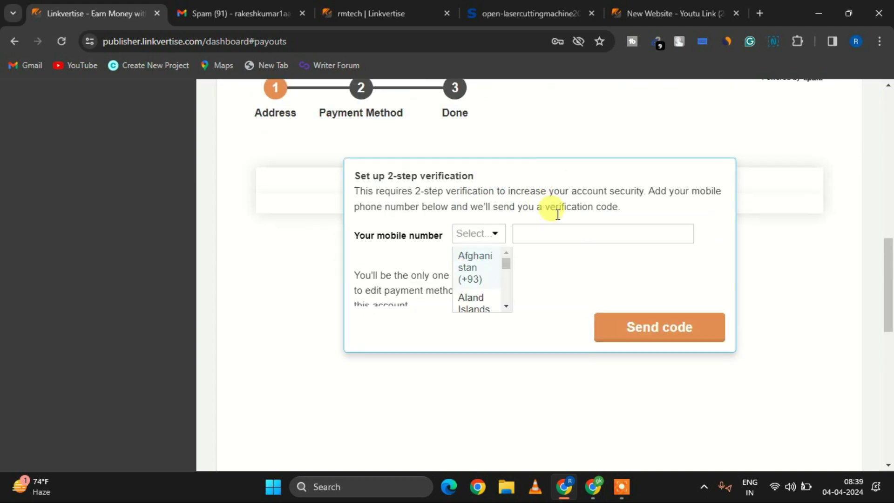
click(532, 285)
scroll(421, 273, down, 1)
scroll(421, 261, up, 2)
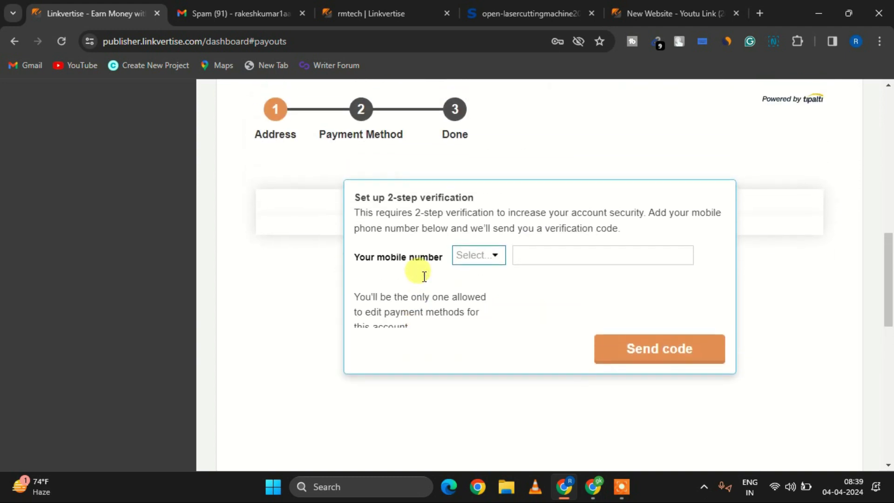
scroll(656, 219, up, 1)
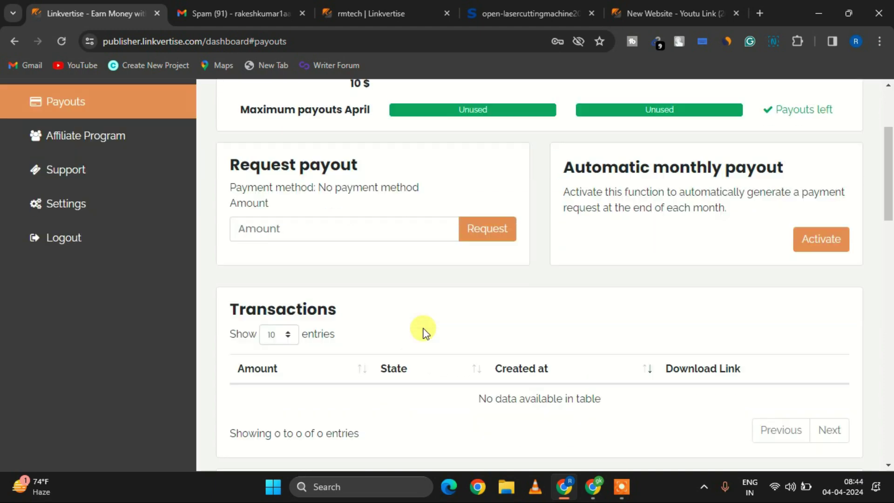
Step: Examine the Enter Your Information form under Your Payout-Settings, from the Individual or Company type down to the ZIP field
scroll(423, 331, down, 2)
scroll(423, 331, down, 4)
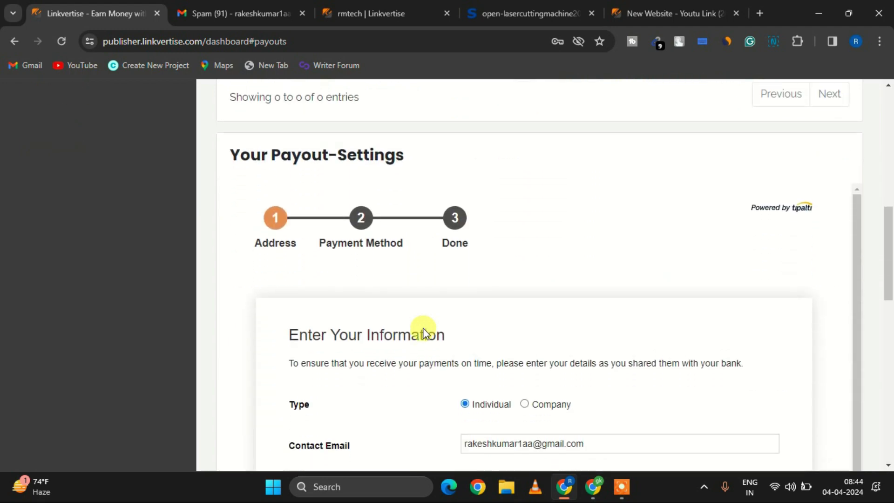
scroll(446, 421, down, 3)
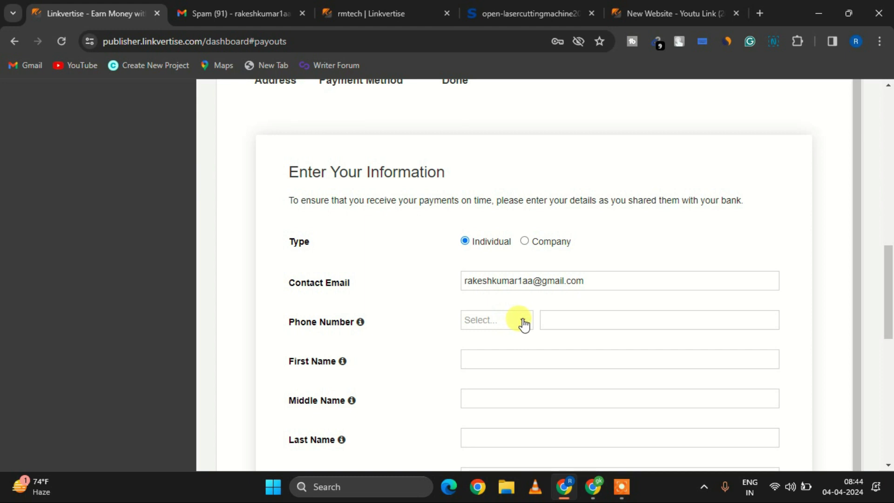
scroll(545, 315, down, 1)
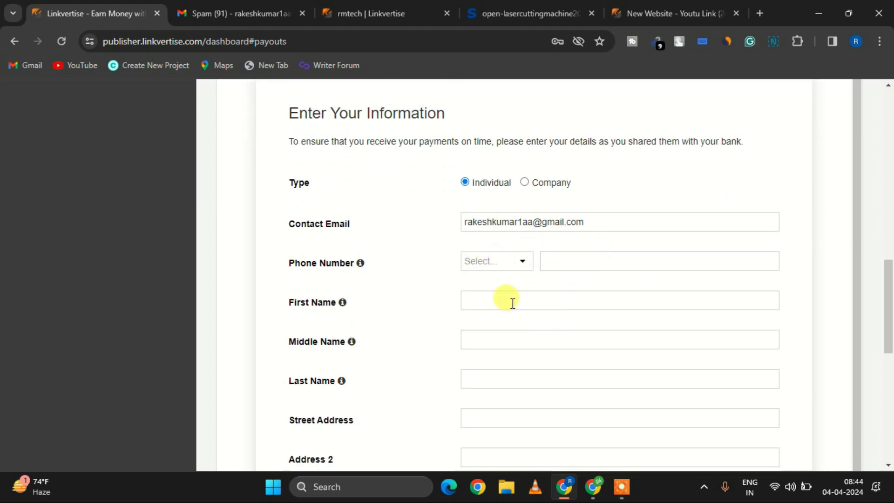
scroll(512, 303, down, 1)
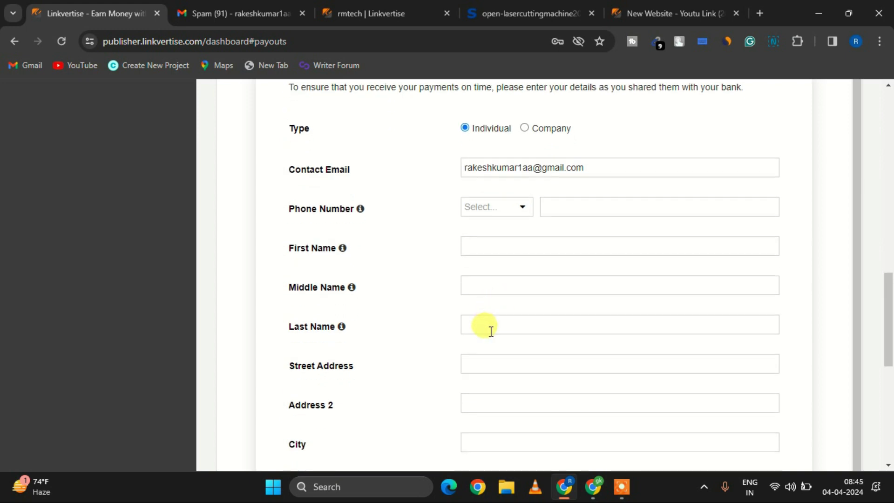
scroll(492, 331, down, 1)
scroll(535, 345, down, 1)
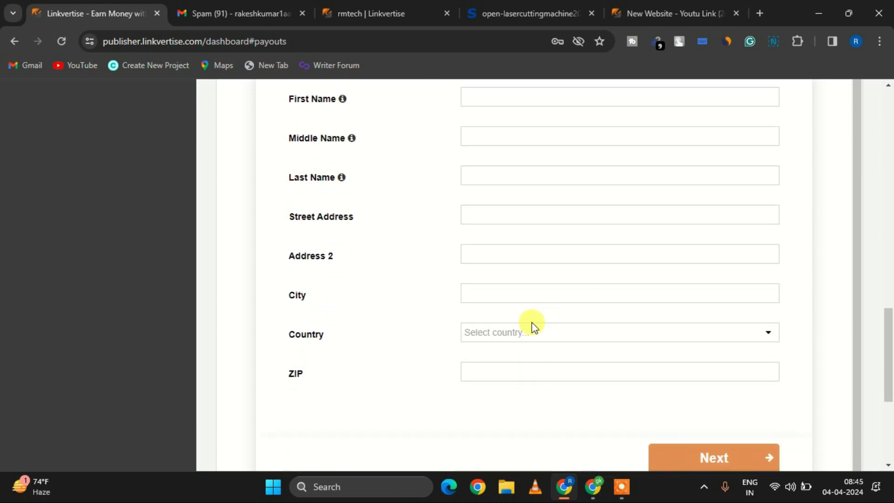
Step: Continue from the address form to the Payment Method stage and choose PayPal as the payment method
scroll(540, 379, down, 1)
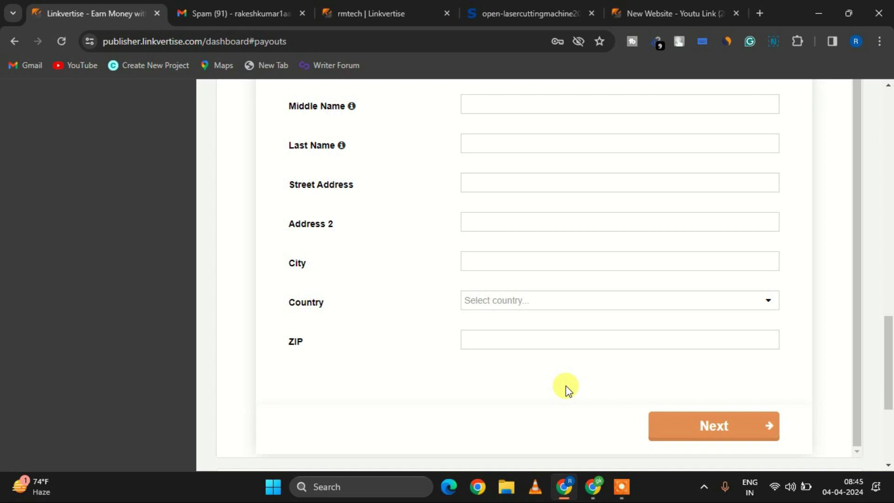
click(683, 424)
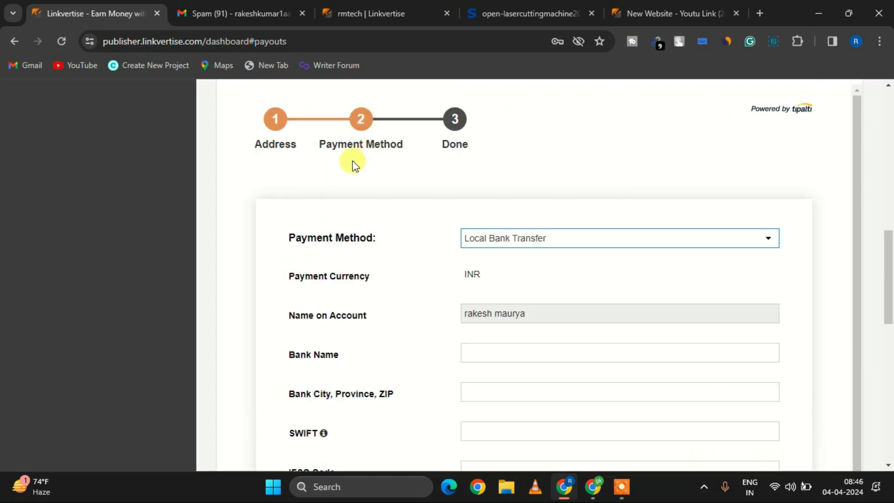
click(527, 240)
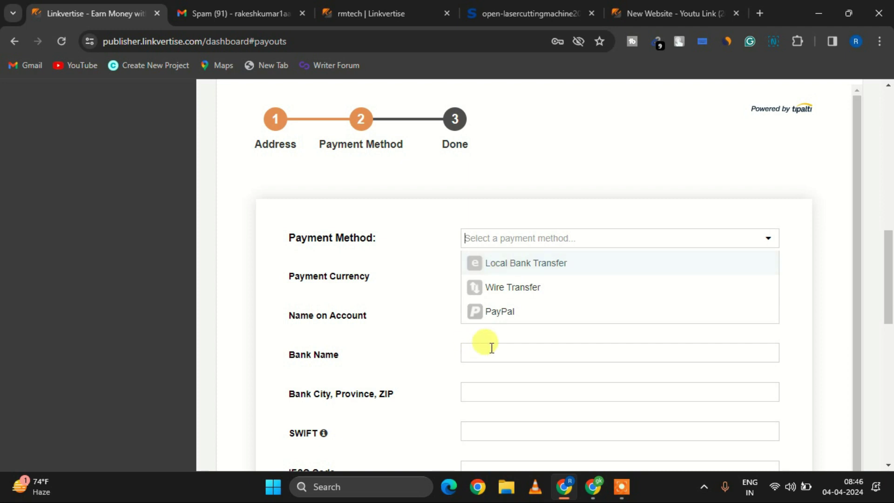
click(499, 311)
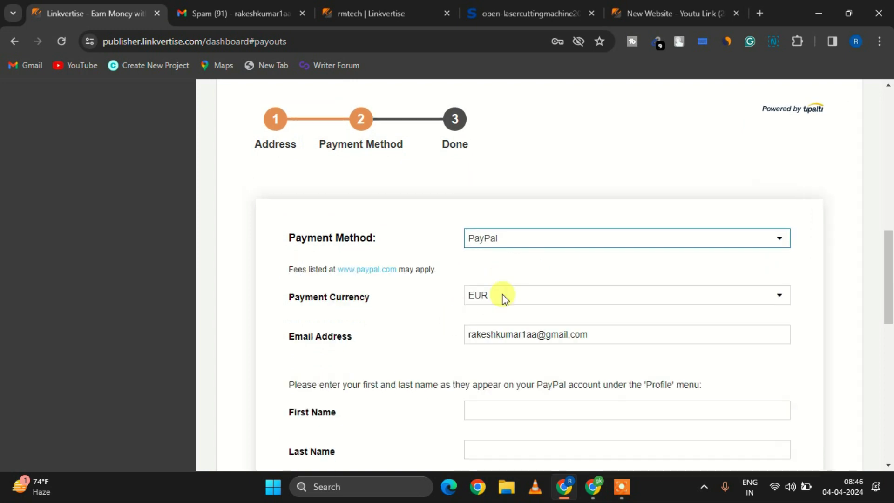
Step: Set the payment currency for the PayPal payout to USD
scroll(502, 295, down, 2)
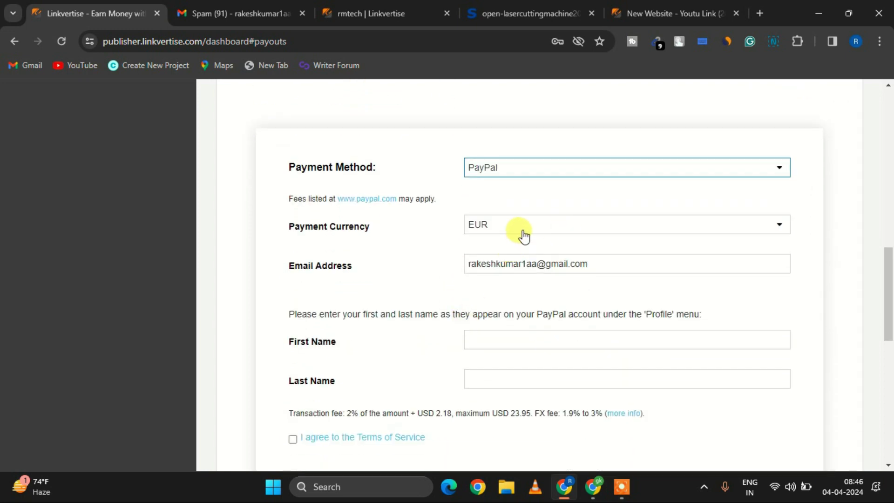
click(523, 236)
scroll(507, 260, up, 1)
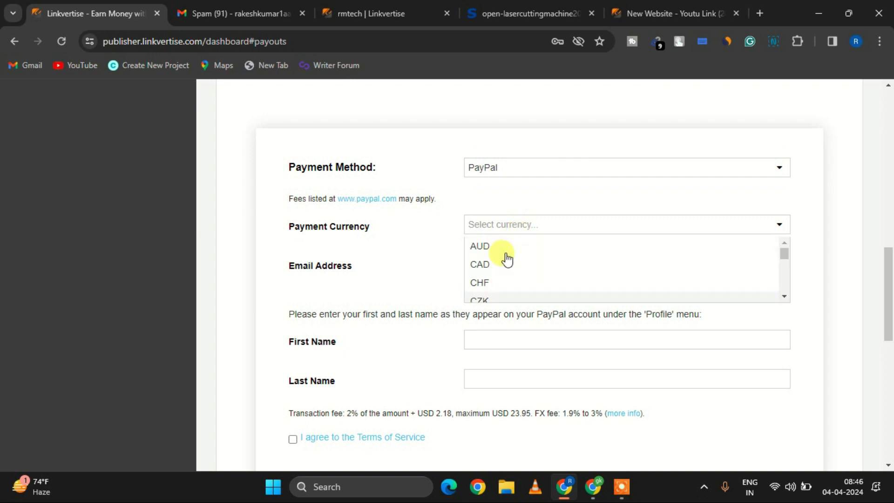
scroll(495, 277, down, 1)
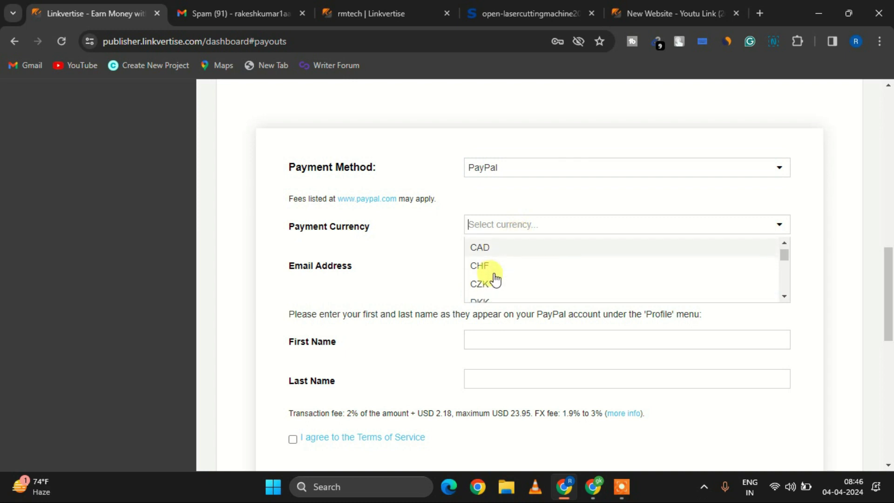
scroll(495, 278, down, 4)
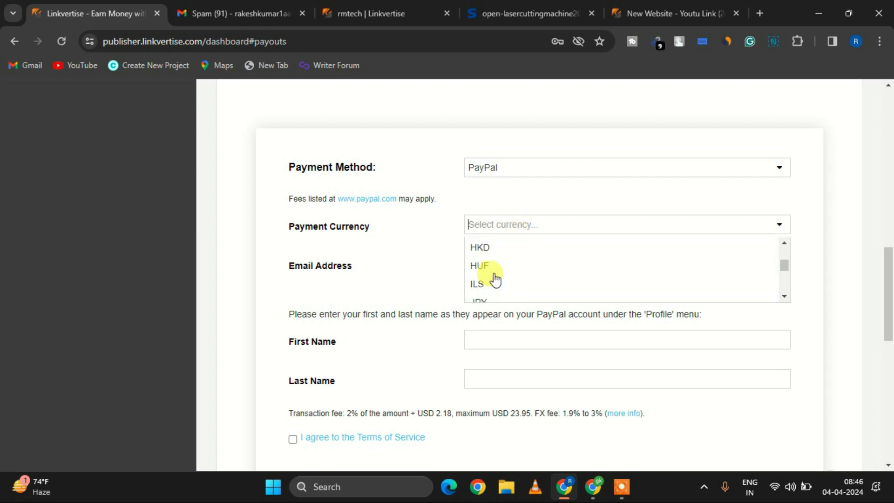
scroll(495, 278, down, 4)
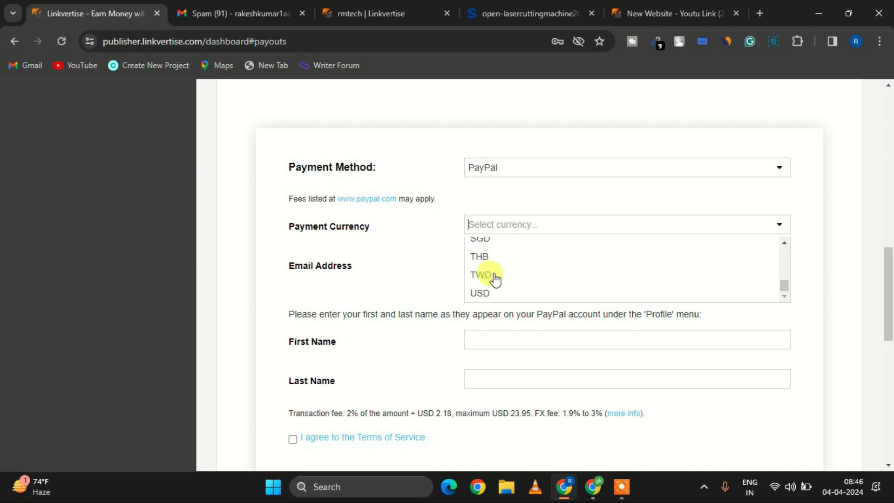
click(486, 293)
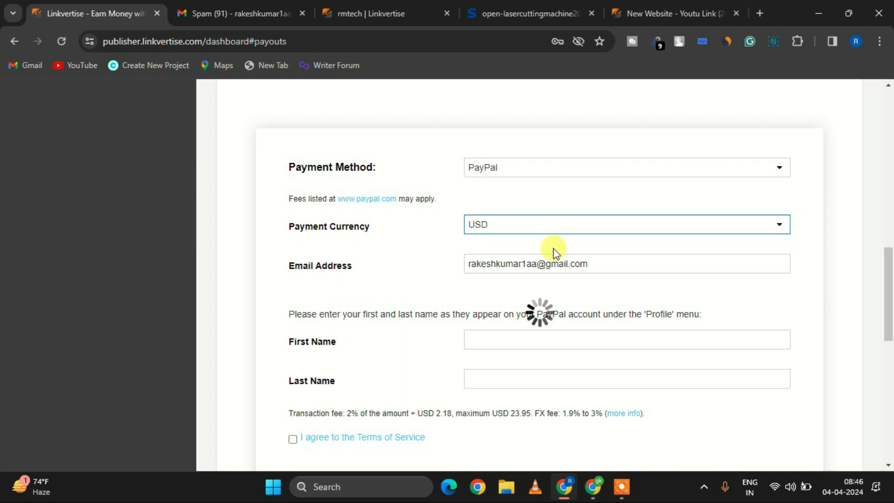
Step: Agree to the Terms of Service for PayPal payouts and check the transaction fee line
scroll(517, 303, down, 2)
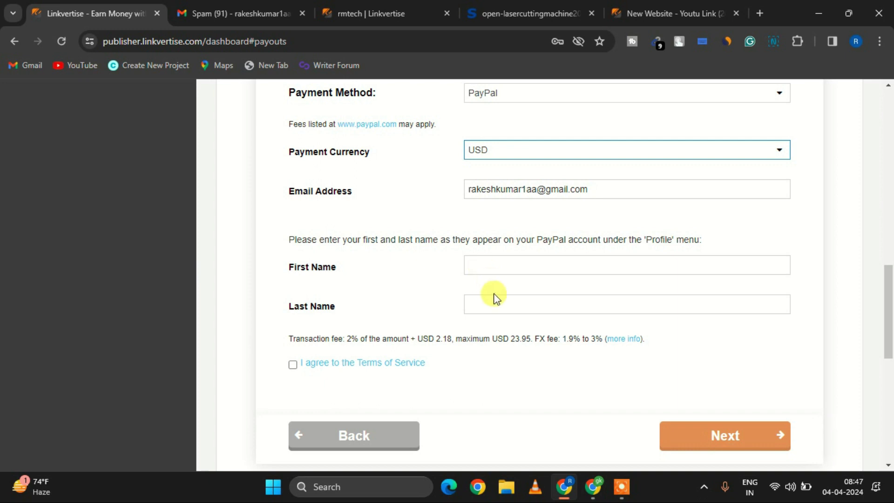
click(293, 365)
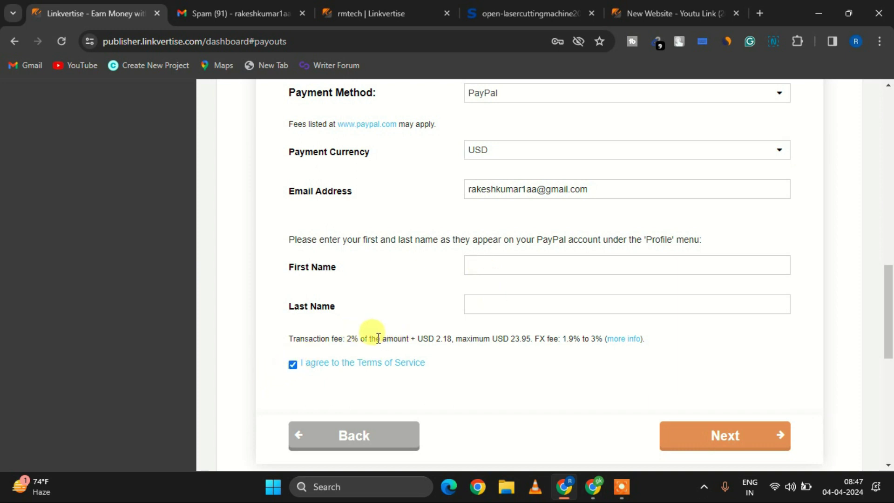
right_click(349, 339)
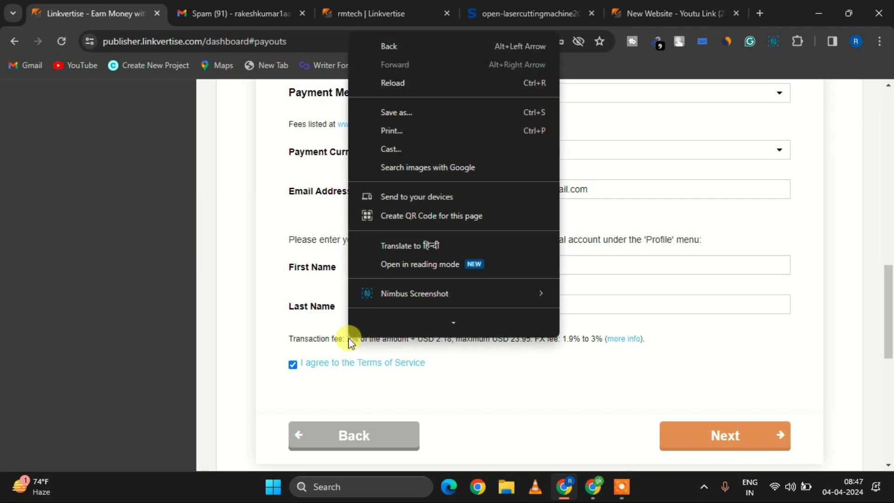
key(Escape)
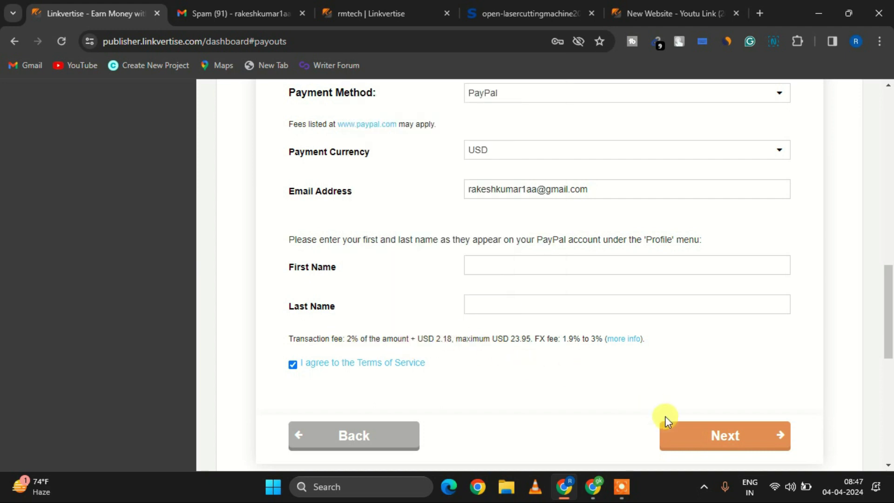
Step: Review the PayPal payout form, highlighting the e-mail address and checking the first and last name fields
scroll(685, 372, up, 1)
scroll(684, 373, up, 4)
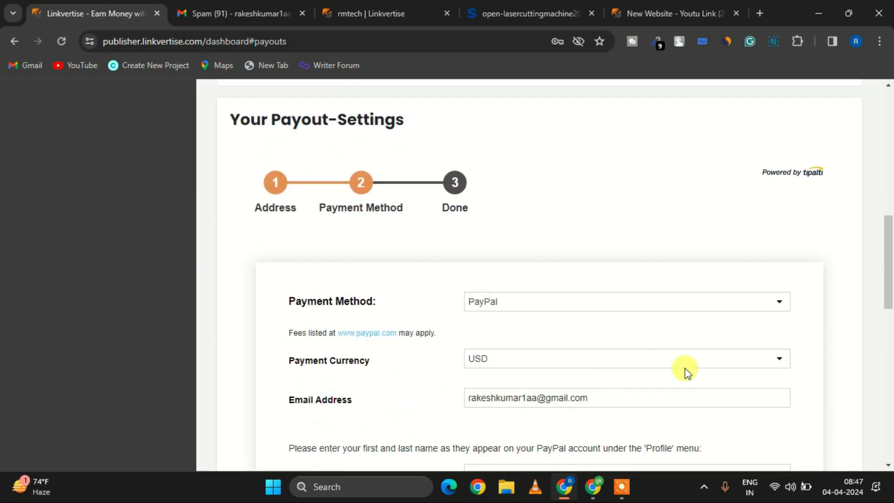
scroll(684, 371, down, 1)
drag(590, 337, 465, 336)
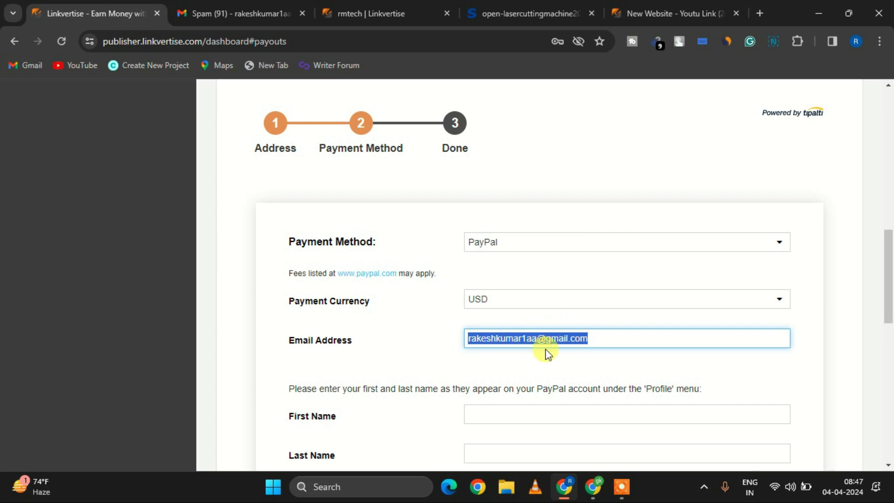
scroll(546, 350, down, 3)
scroll(620, 327, up, 1)
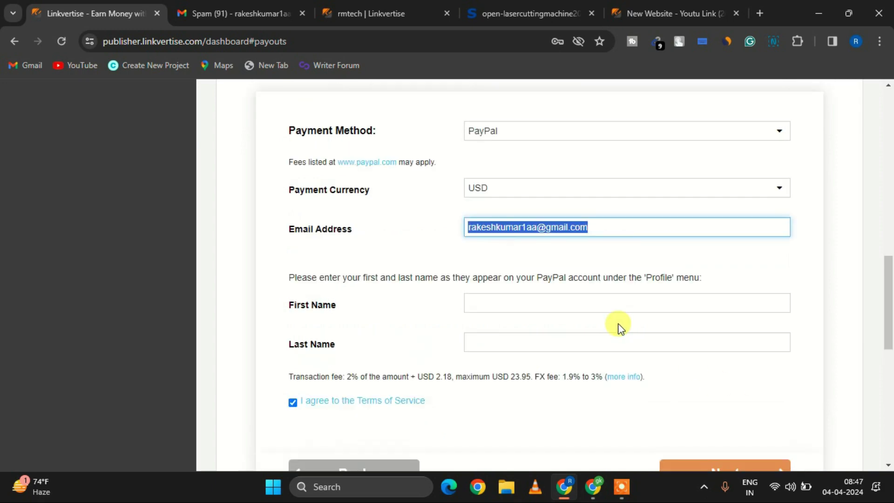
scroll(605, 316, up, 1)
scroll(574, 296, up, 3)
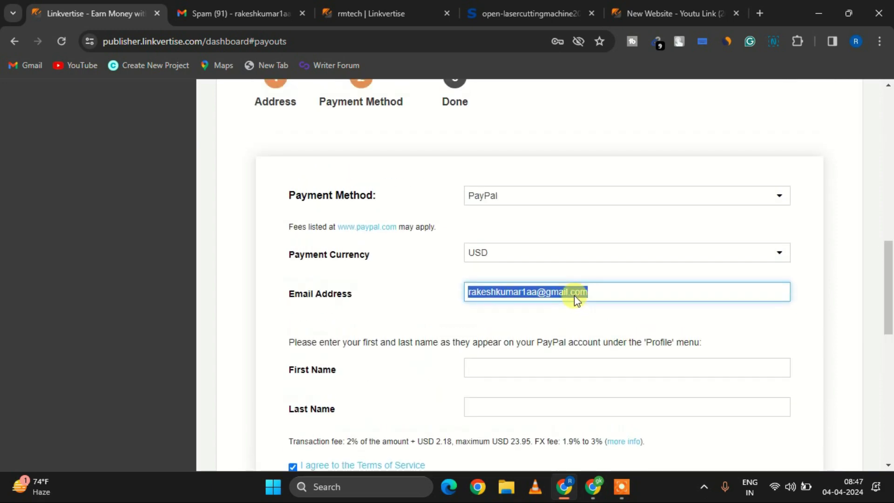
Step: Return to the Payouts overview and check the minimum payout progress and the maximum payouts for April
scroll(446, 229, up, 10)
scroll(446, 229, up, 1)
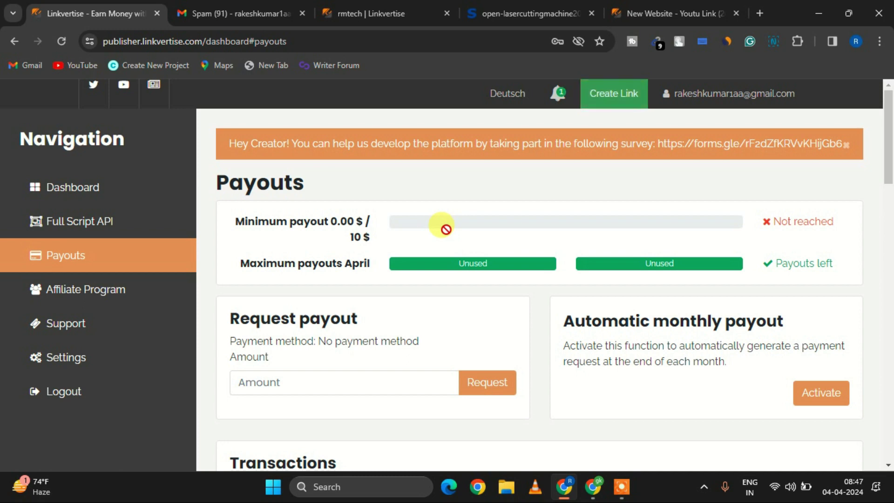
scroll(446, 229, down, 1)
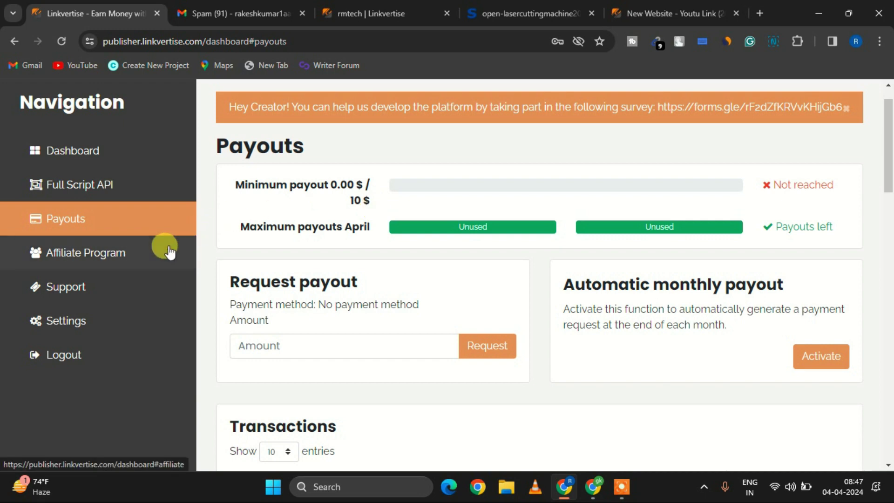
Step: Read the Dashboard's Guidelines for linked Websites and Guidelines for Traffic Sources, including the penalties for violating them
drag(231, 160, 438, 163)
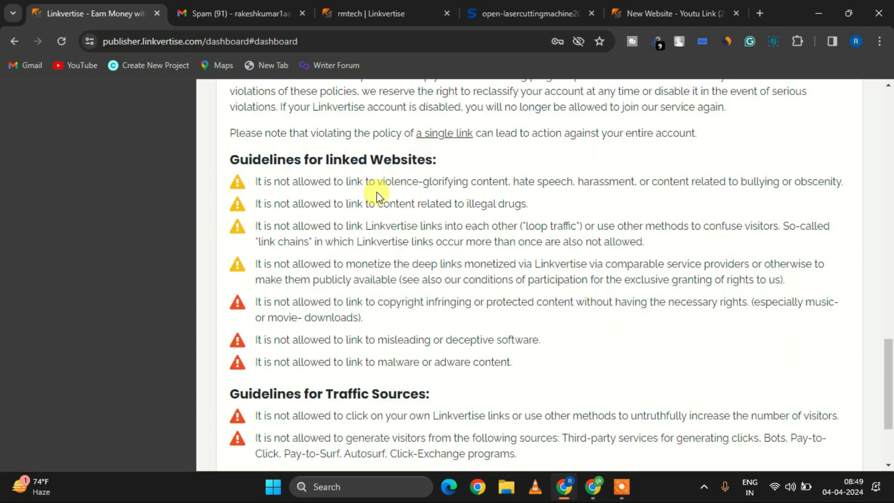
drag(378, 181, 471, 179)
click(482, 178)
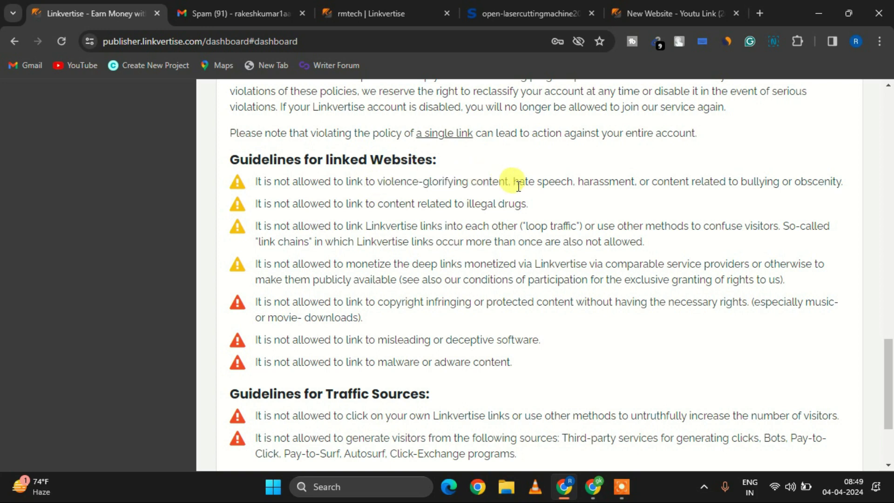
drag(474, 182, 687, 182)
click(688, 182)
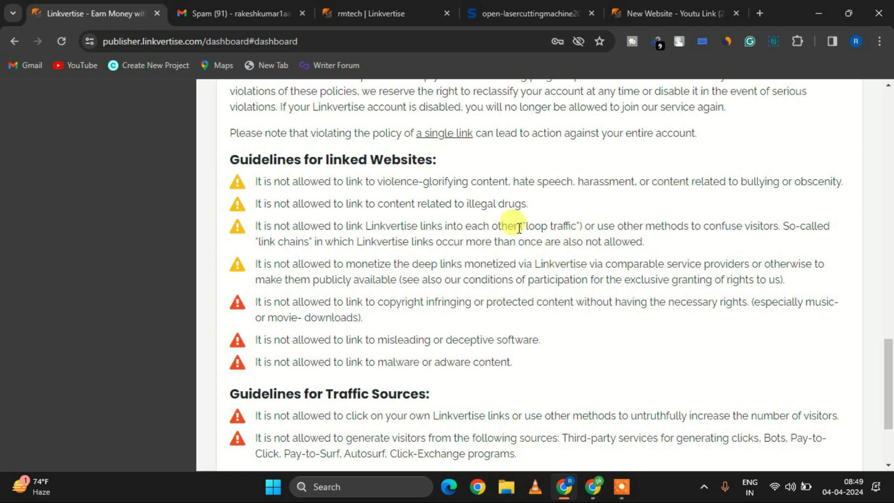
scroll(512, 225, down, 2)
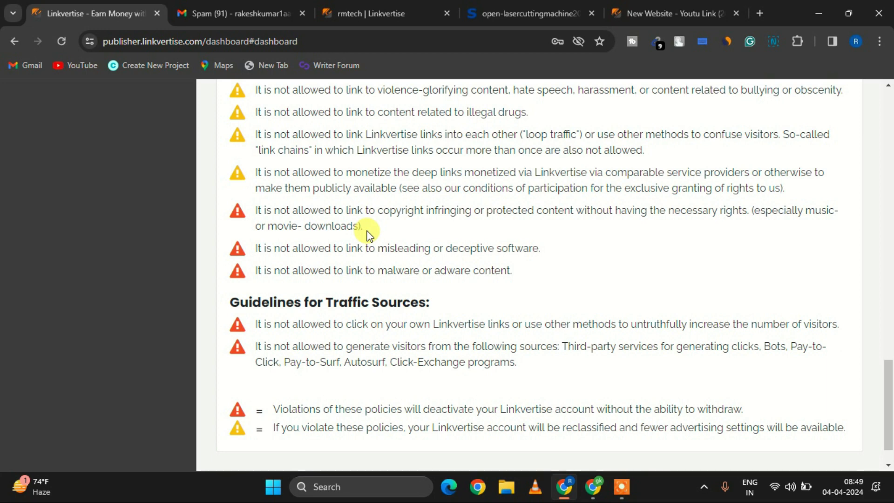
scroll(368, 233, up, 4)
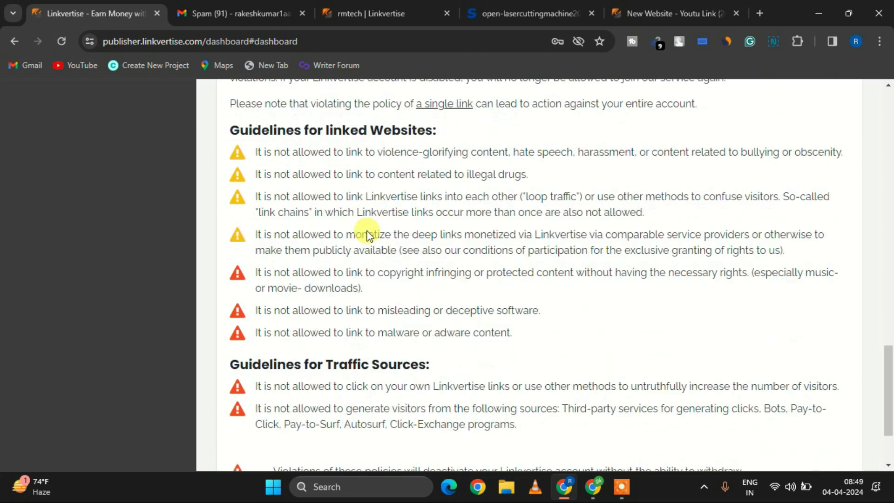
scroll(507, 197, down, 5)
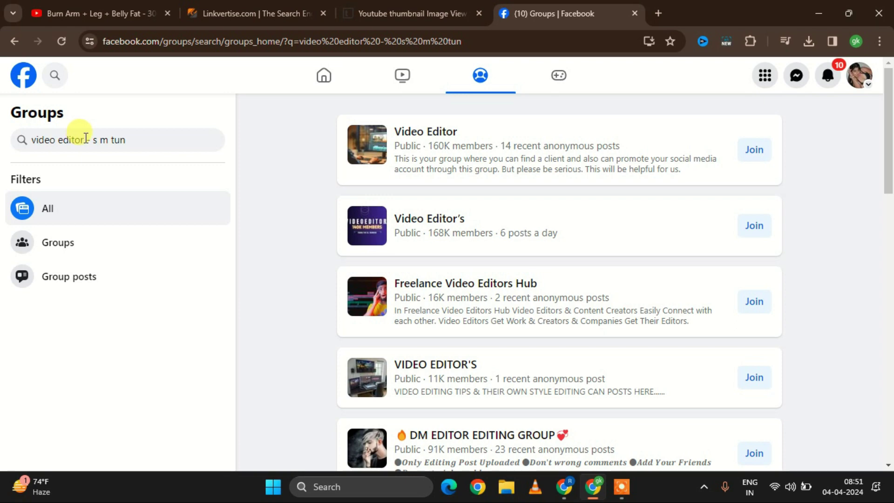
Step: On Facebook, look through the video editor group search results and preview the VIDEO EDITOR'S group
scroll(466, 219, down, 4)
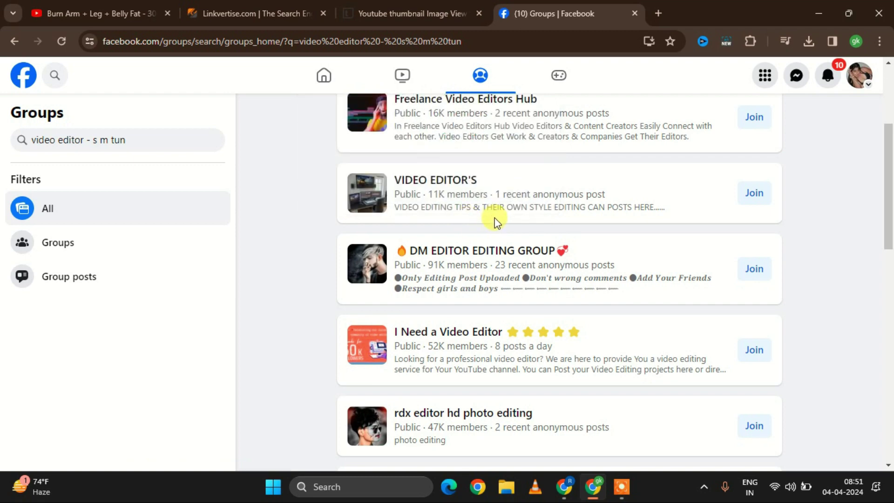
scroll(425, 247, down, 1)
scroll(446, 193, up, 1)
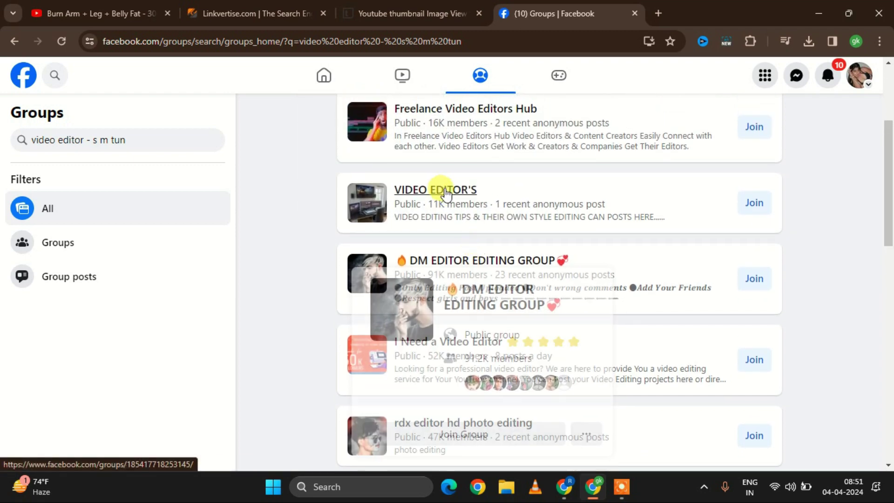
mouse_move(435, 190)
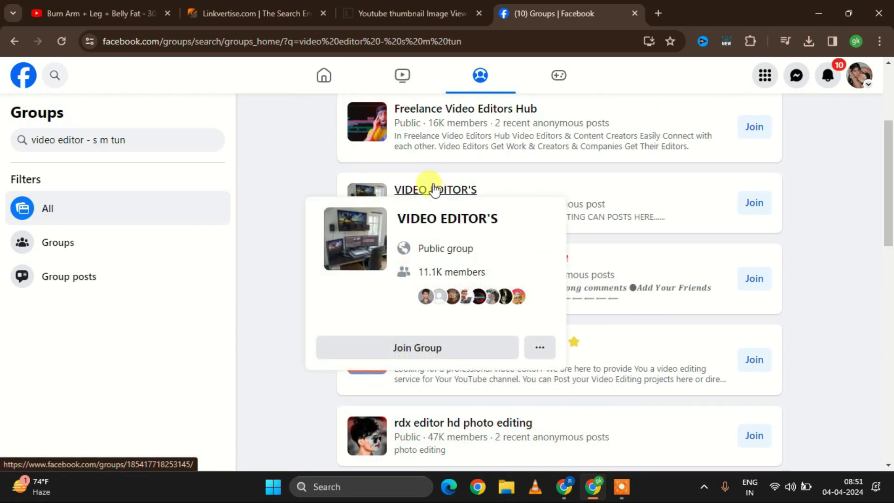
scroll(431, 186, up, 4)
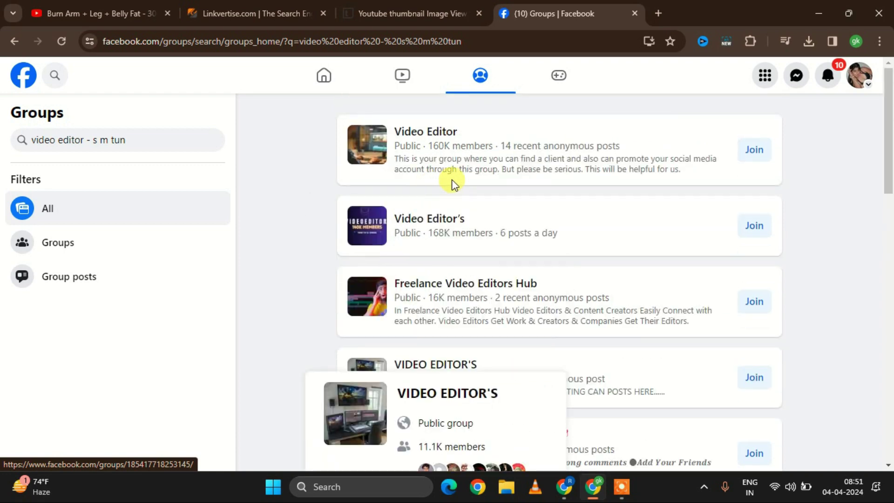
Step: Open the public Video Editor group and look through its discussion posts
click(432, 137)
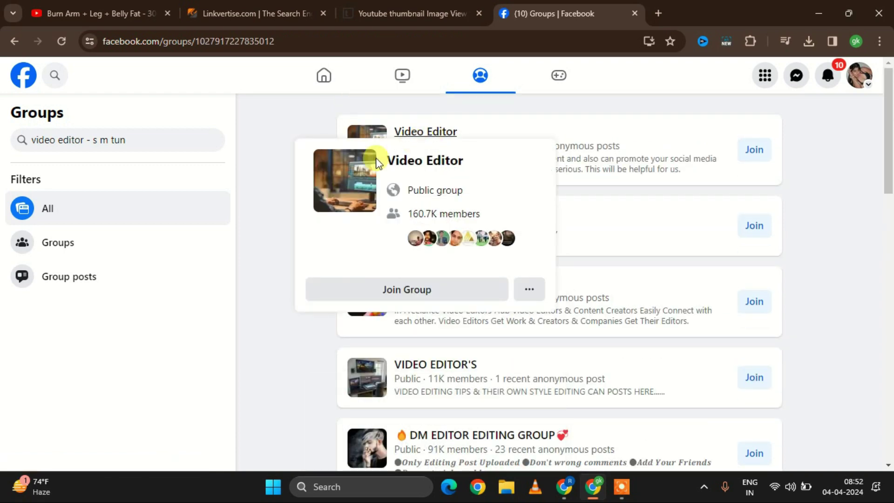
scroll(385, 303, down, 5)
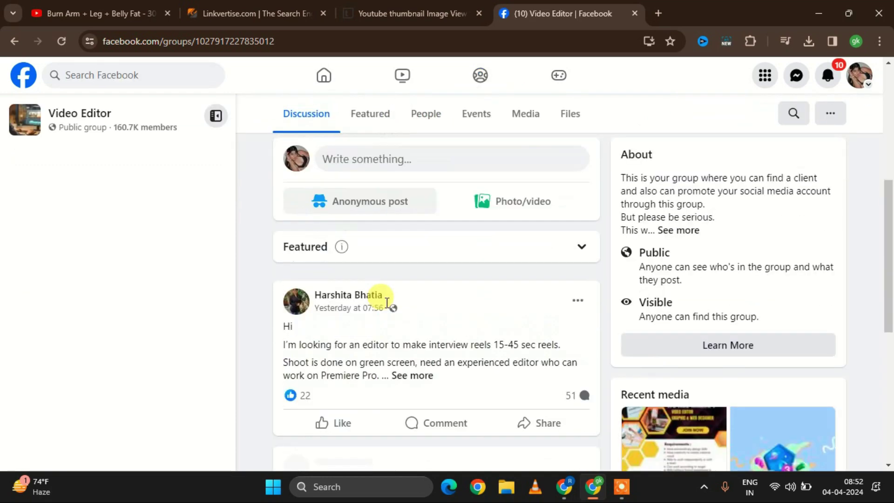
scroll(467, 255, down, 5)
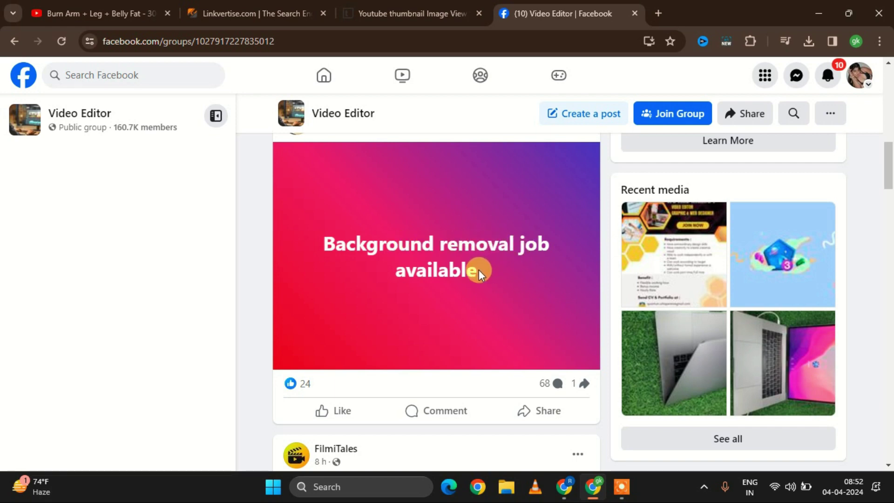
scroll(466, 271, up, 2)
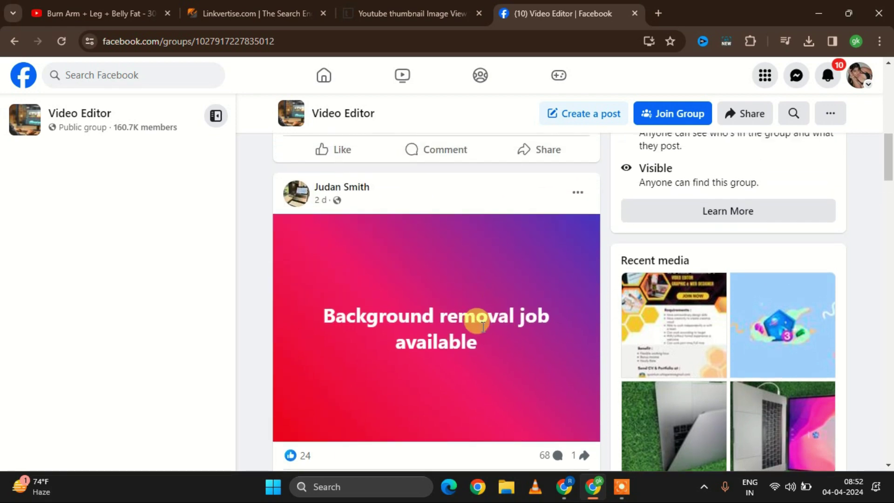